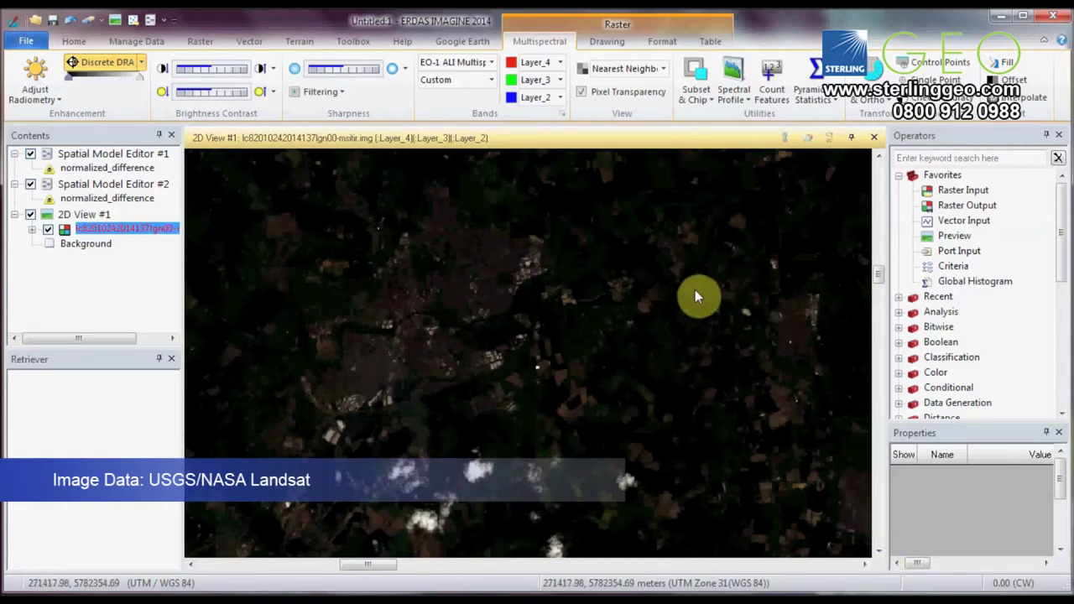
Examine the Landsat scene's display contrast over the urban areas, farmland and cloud-covered edge
{"action": "left_click_drag", "start_coordinate": [767, 361], "coordinate": [696, 290]}
{"action": "left_click_drag", "start_coordinate": [494, 211], "coordinate": [671, 398]}
{"action": "left_click_drag", "start_coordinate": [735, 233], "coordinate": [634, 278]}
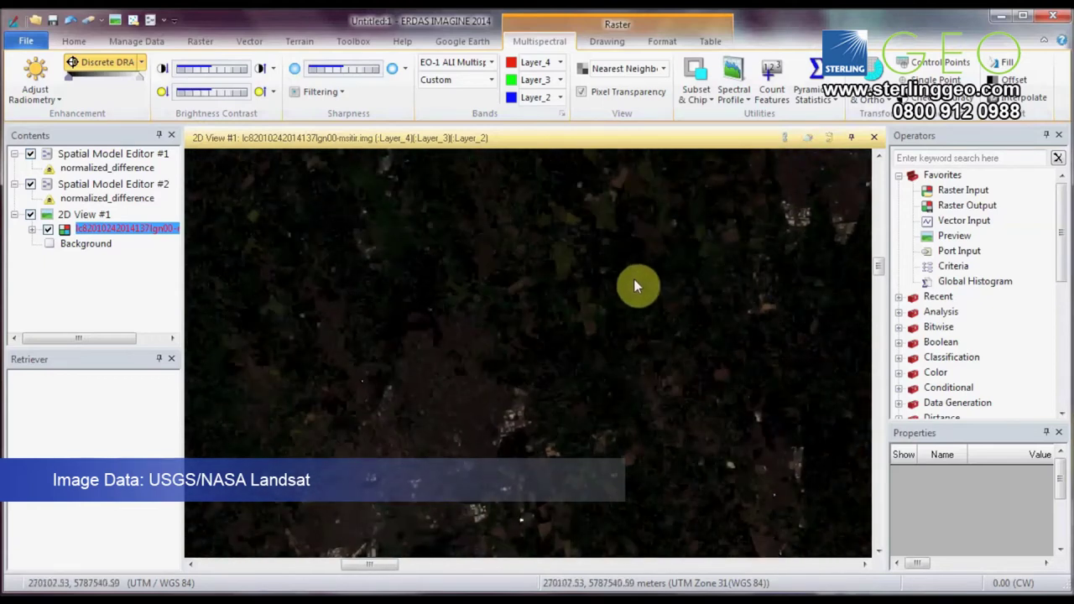
{"action": "left_click_drag", "start_coordinate": [521, 388], "coordinate": [799, 501]}
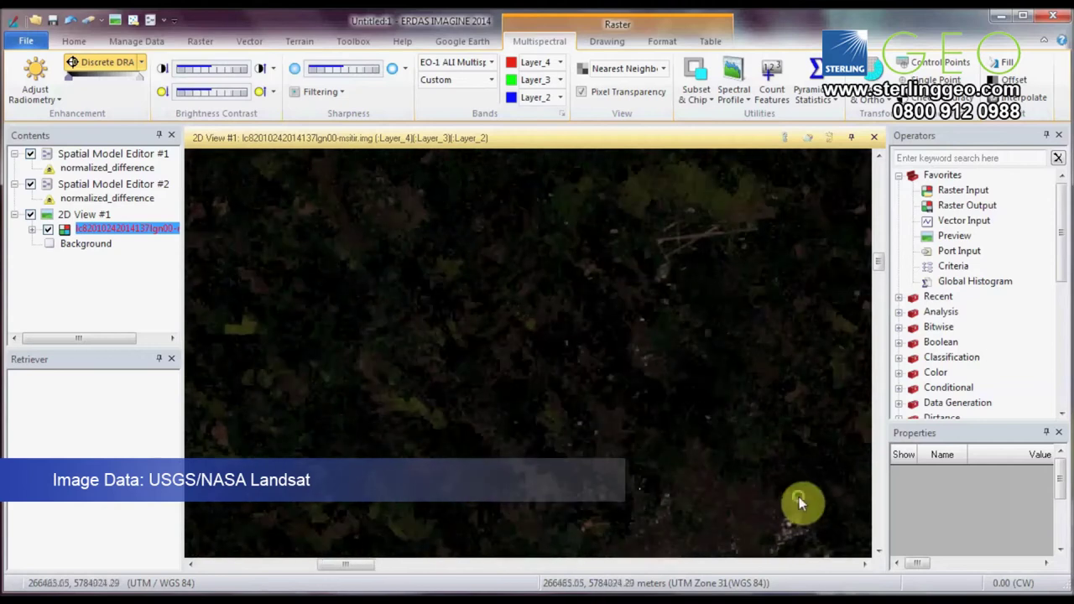
{"action": "left_click_drag", "start_coordinate": [697, 243], "coordinate": [516, 357]}
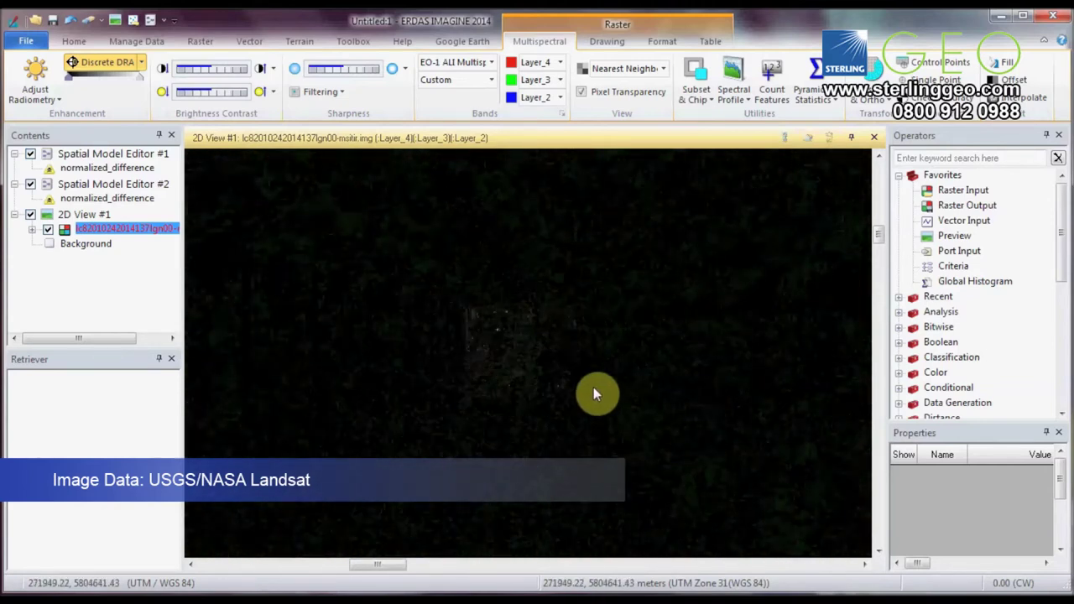
{"action": "left_click_drag", "start_coordinate": [593, 396], "coordinate": [503, 273]}
{"action": "left_click_drag", "start_coordinate": [718, 453], "coordinate": [443, 313]}
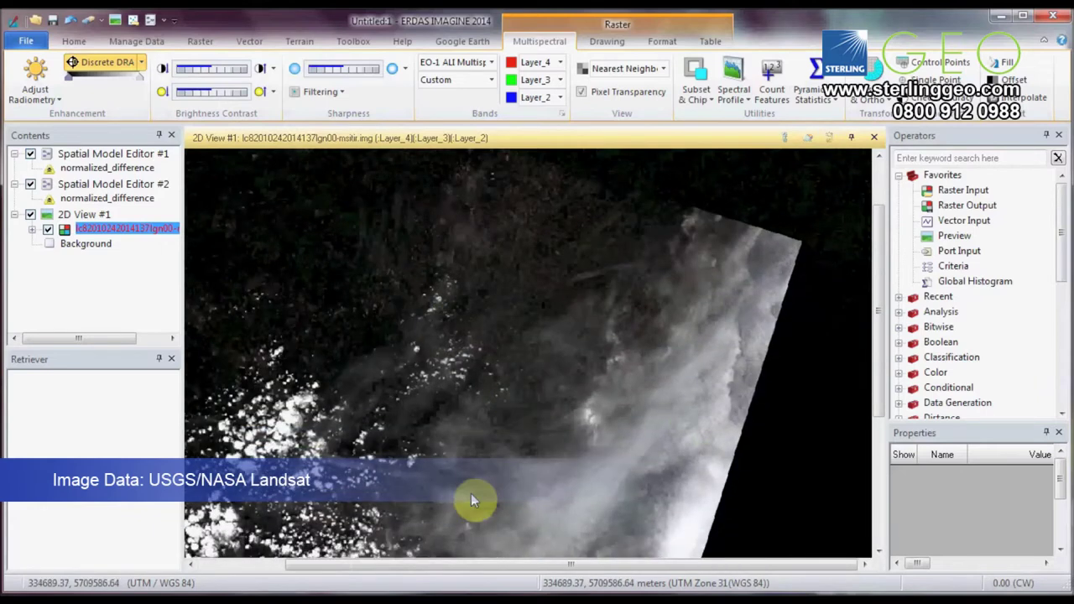
{"action": "left_click_drag", "start_coordinate": [472, 501], "coordinate": [521, 324]}
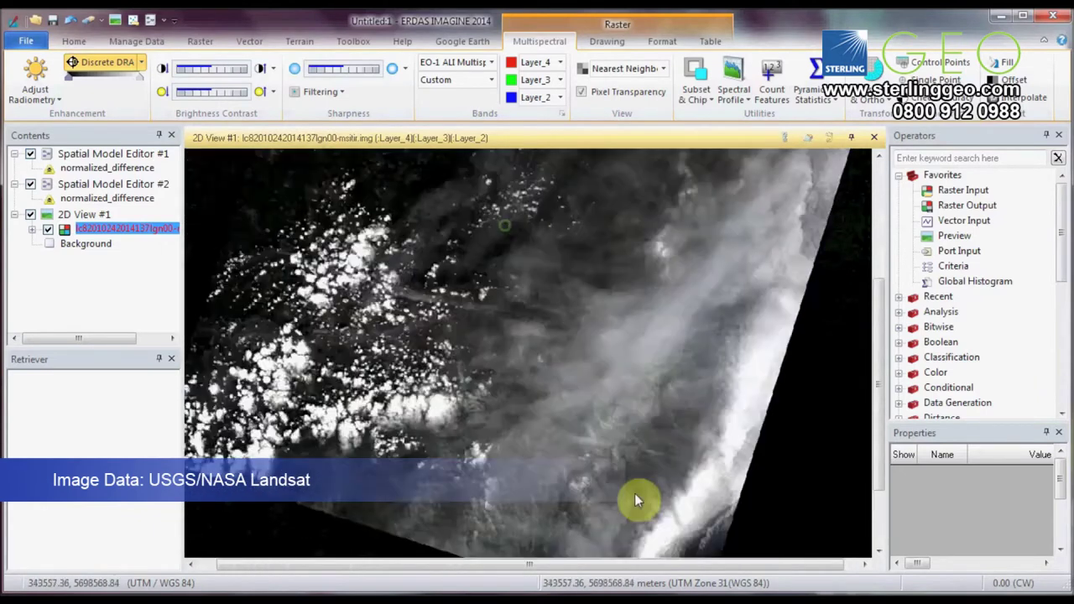
{"action": "left_click_drag", "start_coordinate": [504, 225], "coordinate": [635, 493]}
{"action": "left_click_drag", "start_coordinate": [611, 259], "coordinate": [557, 320]}
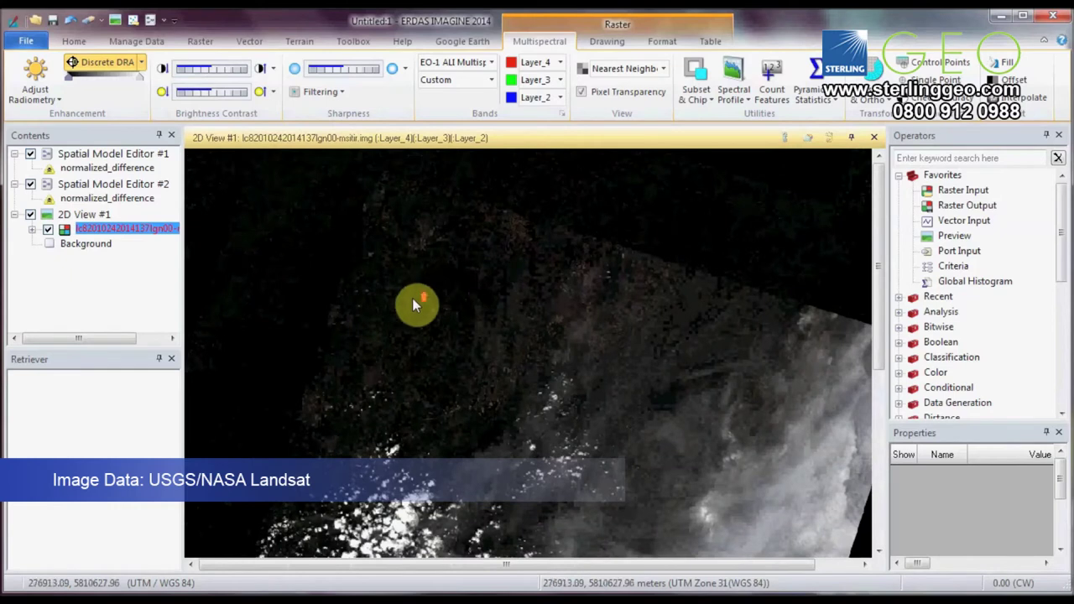
{"action": "scroll", "coordinate": [412, 307], "scroll_direction": "up", "scroll_amount": 2}
{"action": "scroll", "coordinate": [412, 307], "scroll_direction": "up", "scroll_amount": 2}
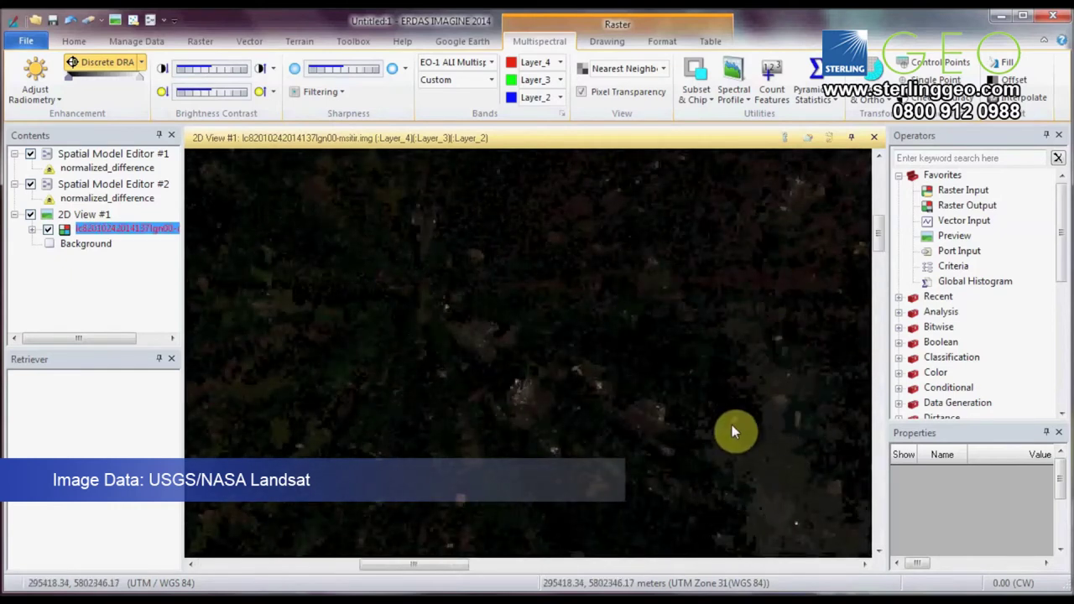
{"action": "left_click_drag", "start_coordinate": [503, 244], "coordinate": [563, 372]}
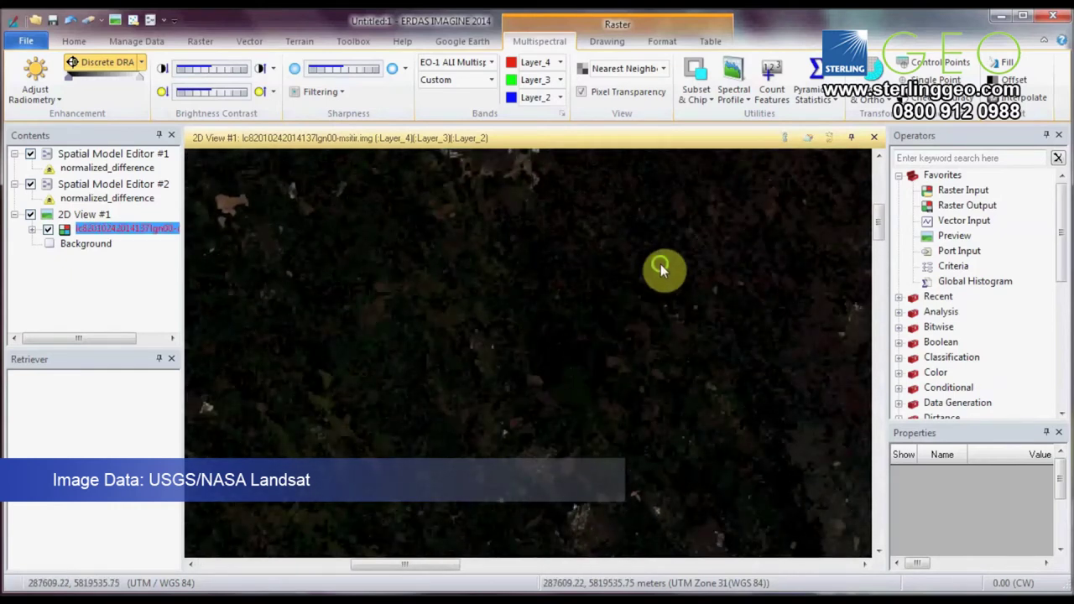
{"action": "left_click_drag", "start_coordinate": [661, 265], "coordinate": [563, 355]}
{"action": "scroll", "coordinate": [528, 328], "scroll_direction": "down", "scroll_amount": 2}
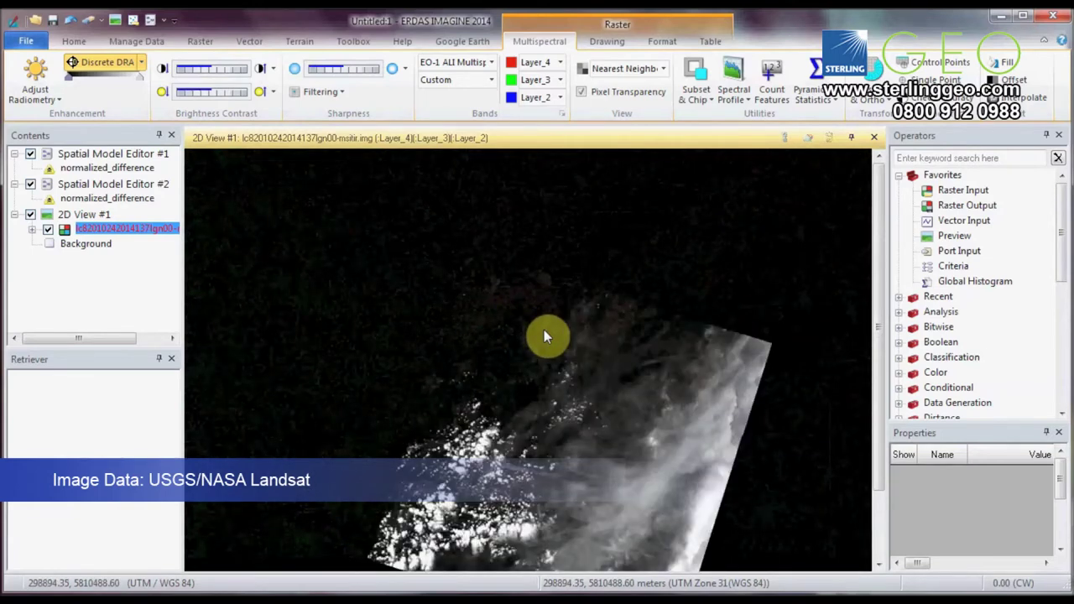
{"action": "left_click_drag", "start_coordinate": [648, 497], "coordinate": [566, 372]}
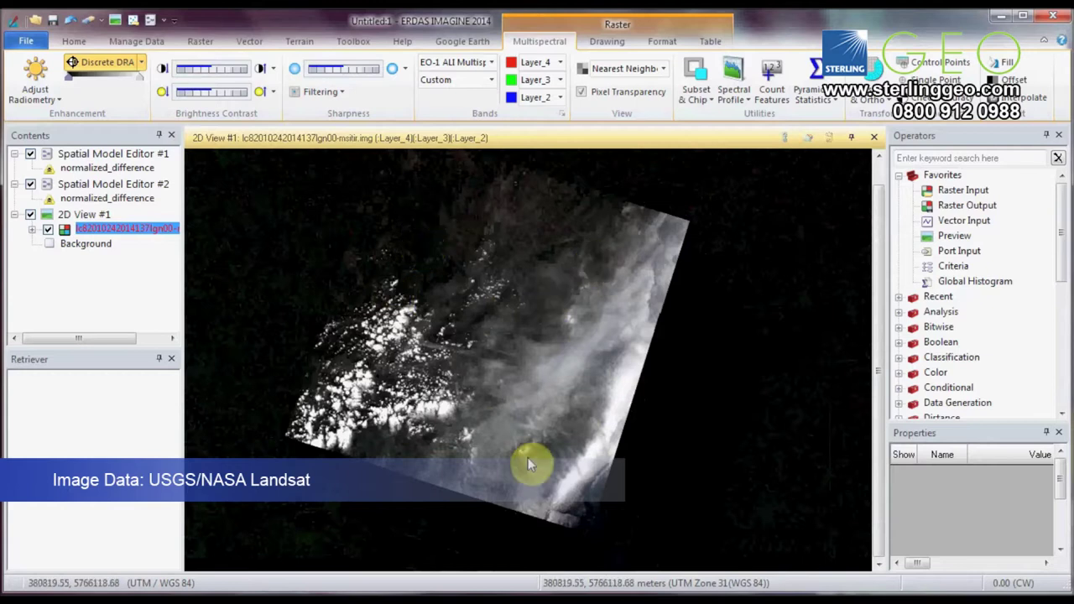
{"action": "scroll", "coordinate": [445, 311], "scroll_direction": "up", "scroll_amount": 5}
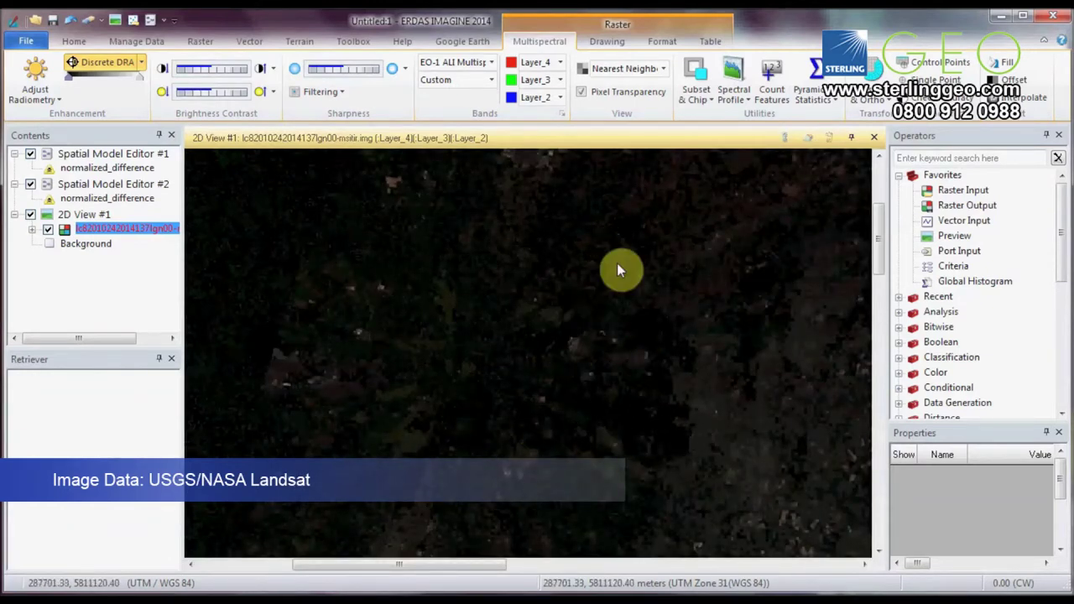
{"action": "left_click_drag", "start_coordinate": [730, 248], "coordinate": [585, 433]}
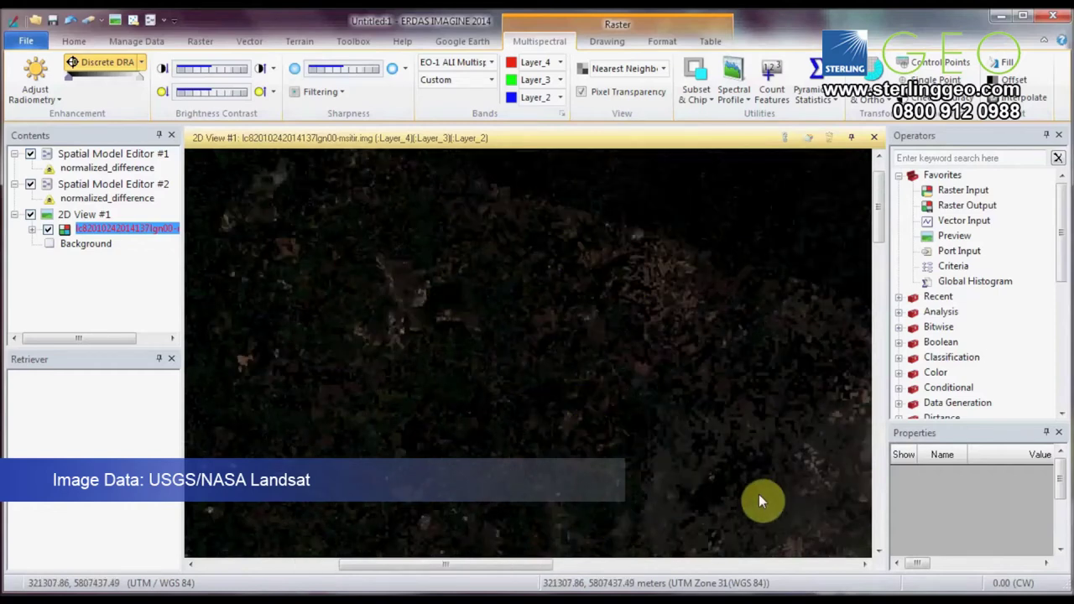
{"action": "left_click_drag", "start_coordinate": [754, 487], "coordinate": [788, 468]}
{"action": "left_click_drag", "start_coordinate": [407, 262], "coordinate": [456, 331]}
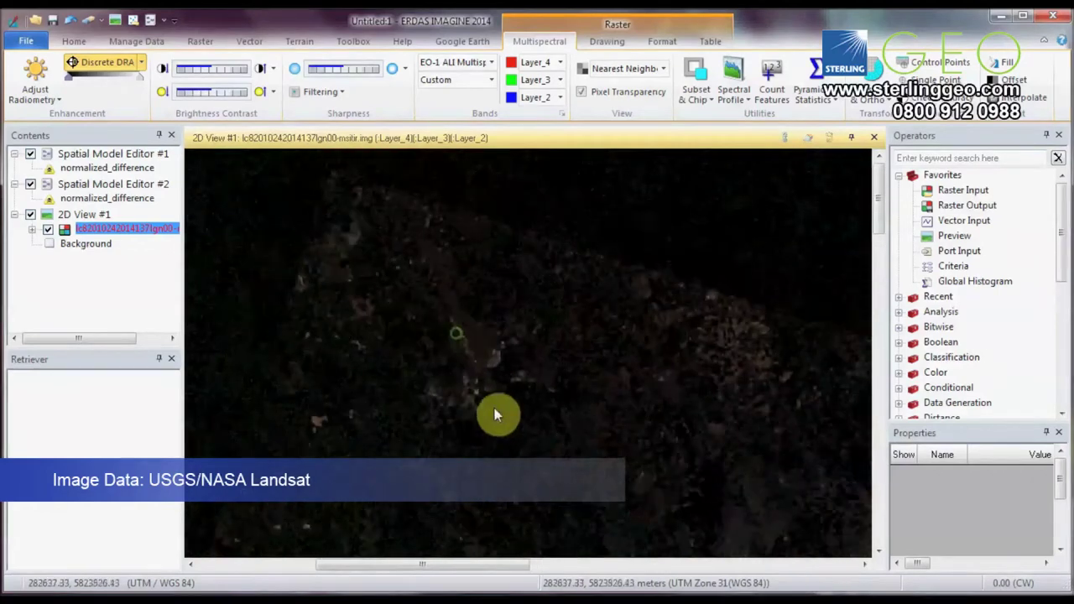
{"action": "scroll", "coordinate": [563, 365], "scroll_direction": "up", "scroll_amount": 3}
{"action": "left_click_drag", "start_coordinate": [553, 444], "coordinate": [600, 346]}
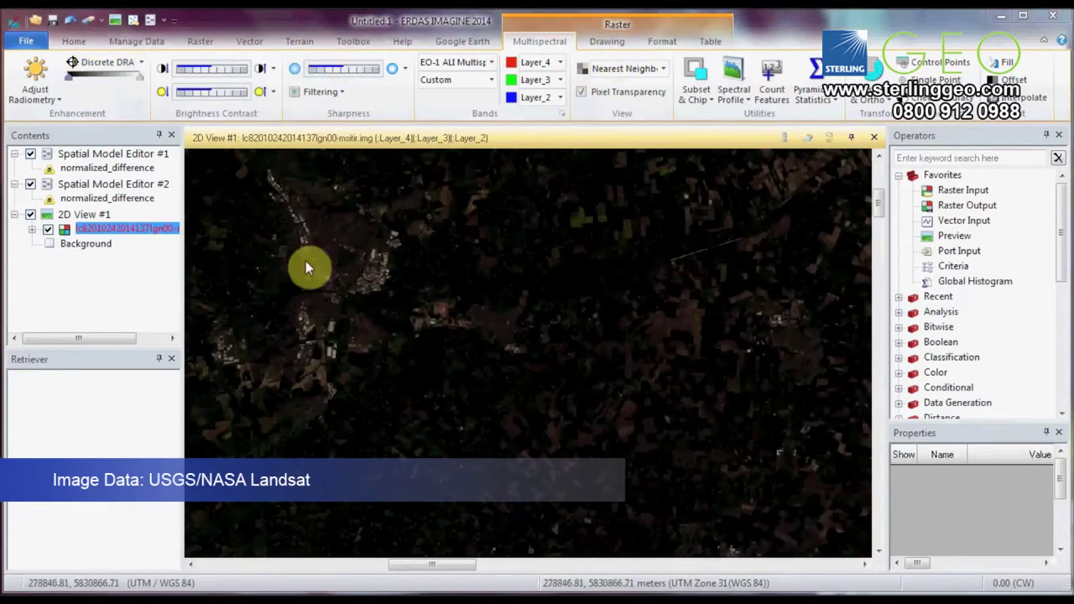
Turn on Discrete DRA for the Landsat image and check the contrast over the city, fields, haze and scene edge
{"action": "left_click", "coordinate": [126, 66]}
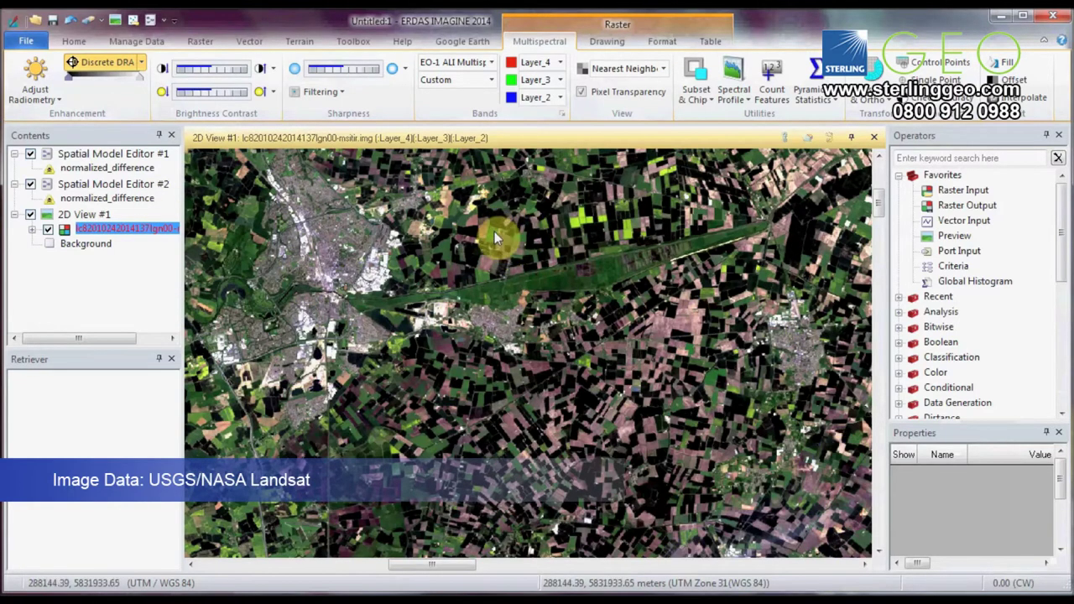
{"action": "left_click_drag", "start_coordinate": [494, 232], "coordinate": [587, 356]}
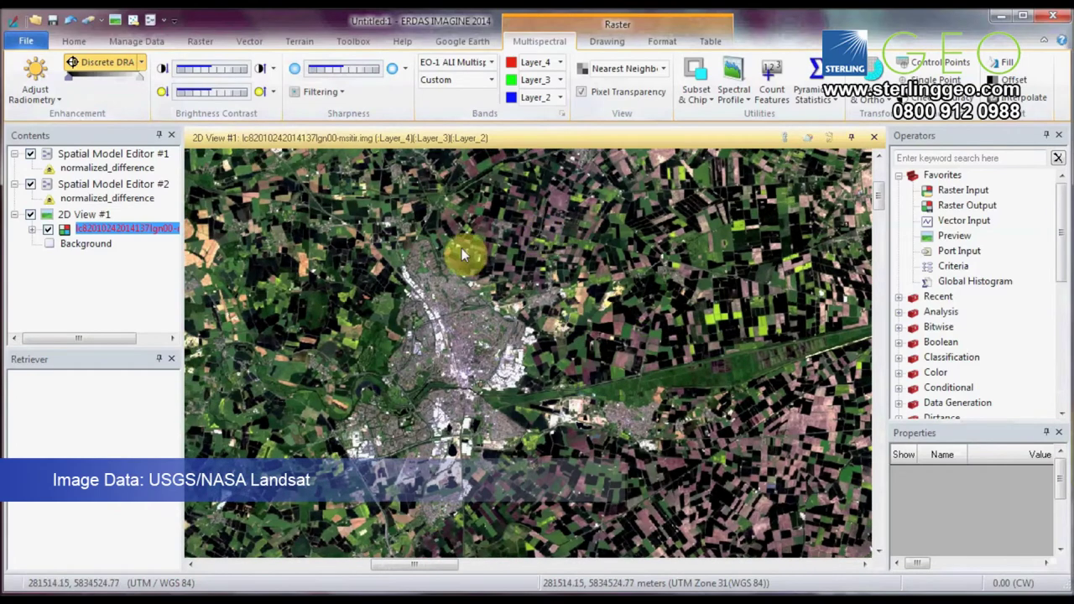
{"action": "left_click_drag", "start_coordinate": [435, 221], "coordinate": [665, 392]}
{"action": "left_click_drag", "start_coordinate": [580, 224], "coordinate": [544, 325]}
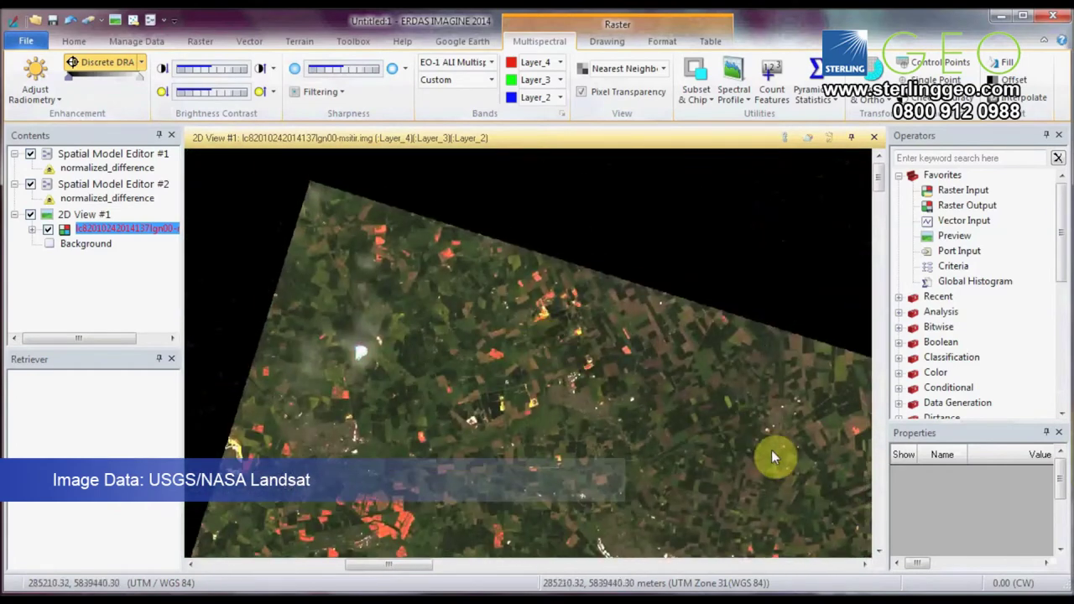
{"action": "left_click_drag", "start_coordinate": [771, 450], "coordinate": [621, 209]}
{"action": "left_click_drag", "start_coordinate": [487, 368], "coordinate": [690, 477]}
{"action": "left_click_drag", "start_coordinate": [636, 470], "coordinate": [643, 433]}
{"action": "scroll", "coordinate": [644, 432], "scroll_direction": "up", "scroll_amount": 4}
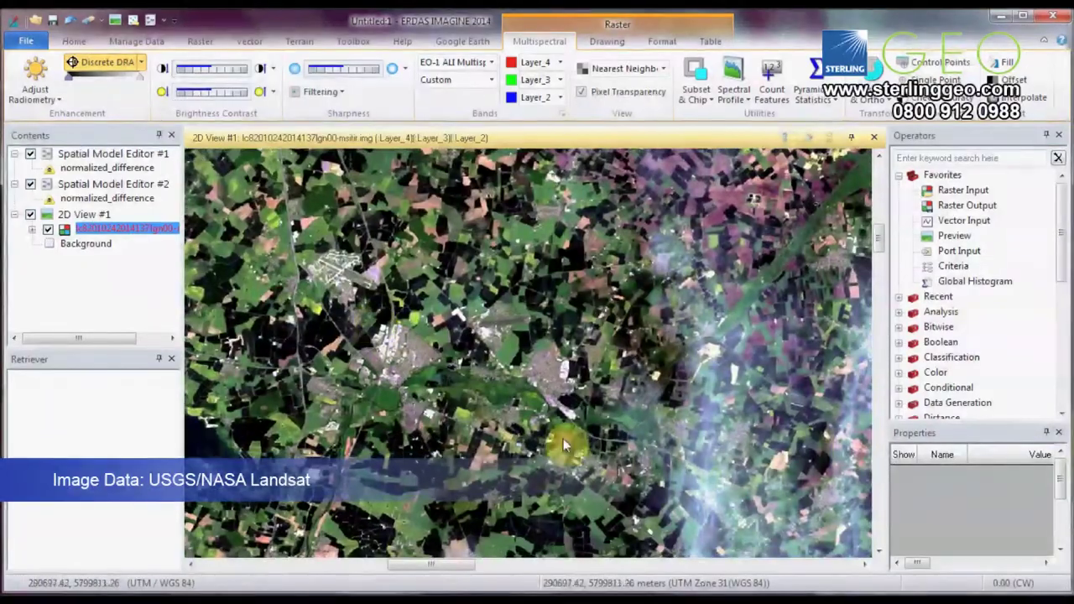
{"action": "left_click_drag", "start_coordinate": [810, 442], "coordinate": [404, 229]}
{"action": "left_click_drag", "start_coordinate": [653, 354], "coordinate": [487, 581]}
{"action": "left_click_drag", "start_coordinate": [699, 268], "coordinate": [445, 491]}
{"action": "left_click_drag", "start_coordinate": [674, 402], "coordinate": [134, 138]}
{"action": "left_click_drag", "start_coordinate": [672, 313], "coordinate": [359, 476]}
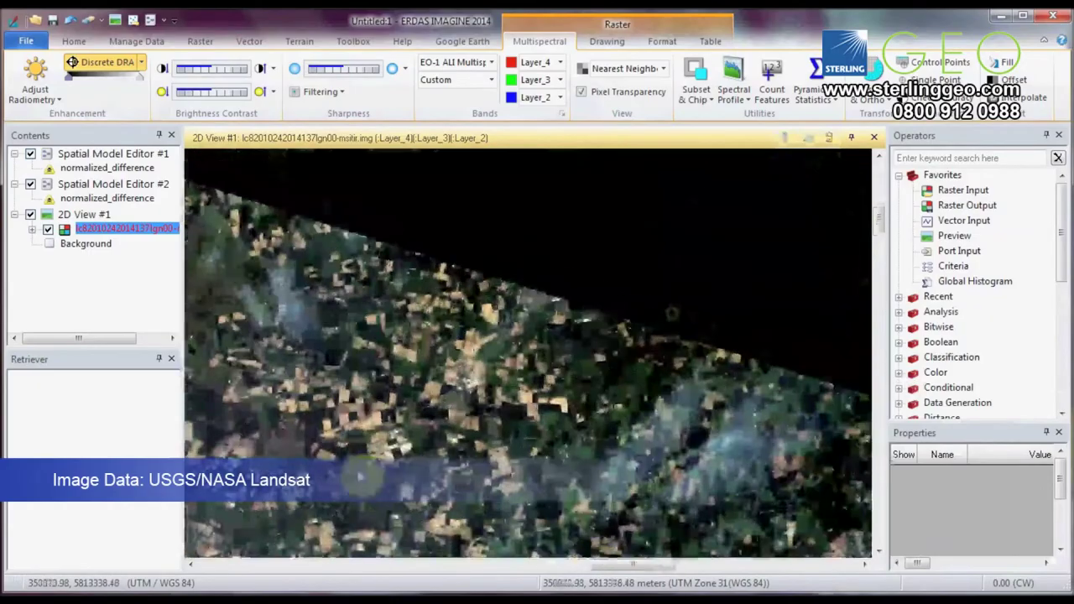
{"action": "left_click_drag", "start_coordinate": [809, 442], "coordinate": [762, 323]}
{"action": "left_click_drag", "start_coordinate": [585, 487], "coordinate": [491, 197]}
{"action": "left_click_drag", "start_coordinate": [564, 449], "coordinate": [718, 300]}
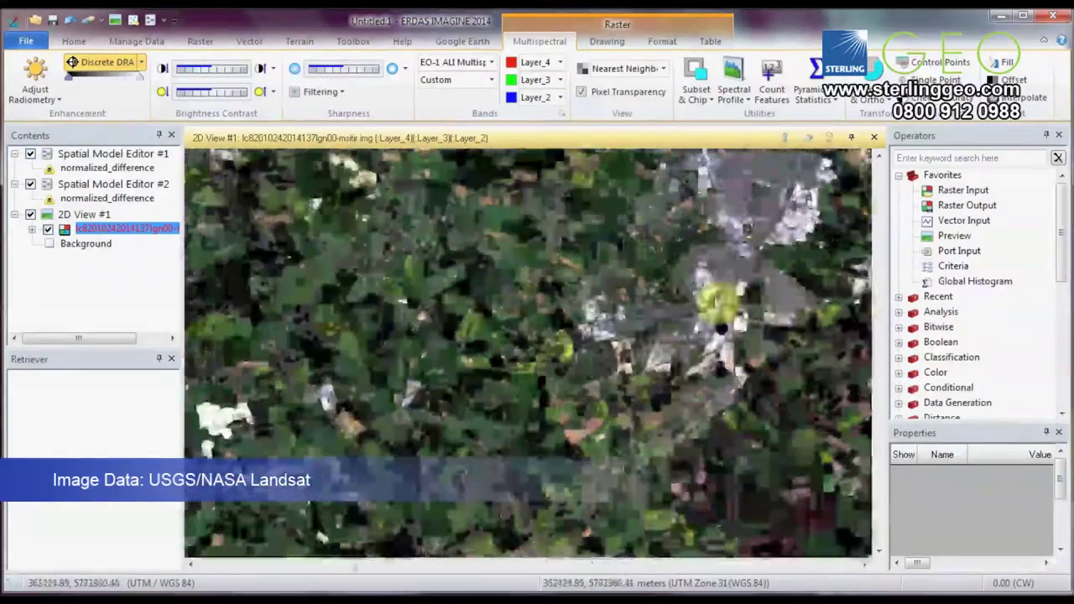
{"action": "scroll", "coordinate": [718, 300], "scroll_direction": "down", "scroll_amount": 5}
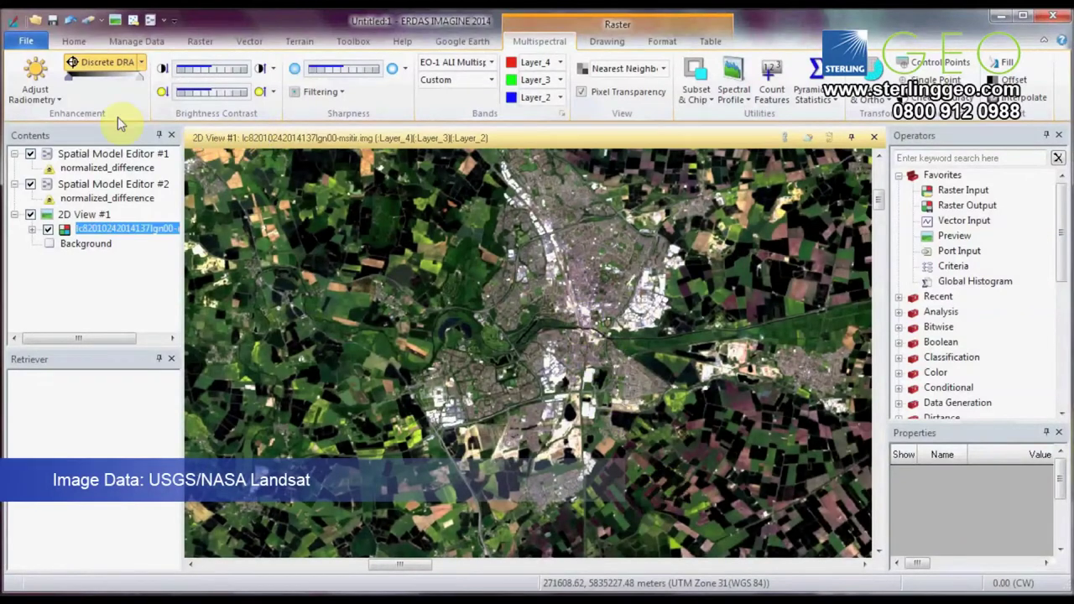
Set the dynamic range adjustment to Continuous DRA and lock the DRA in its properties
{"action": "left_click", "coordinate": [141, 62]}
{"action": "left_click", "coordinate": [117, 99]}
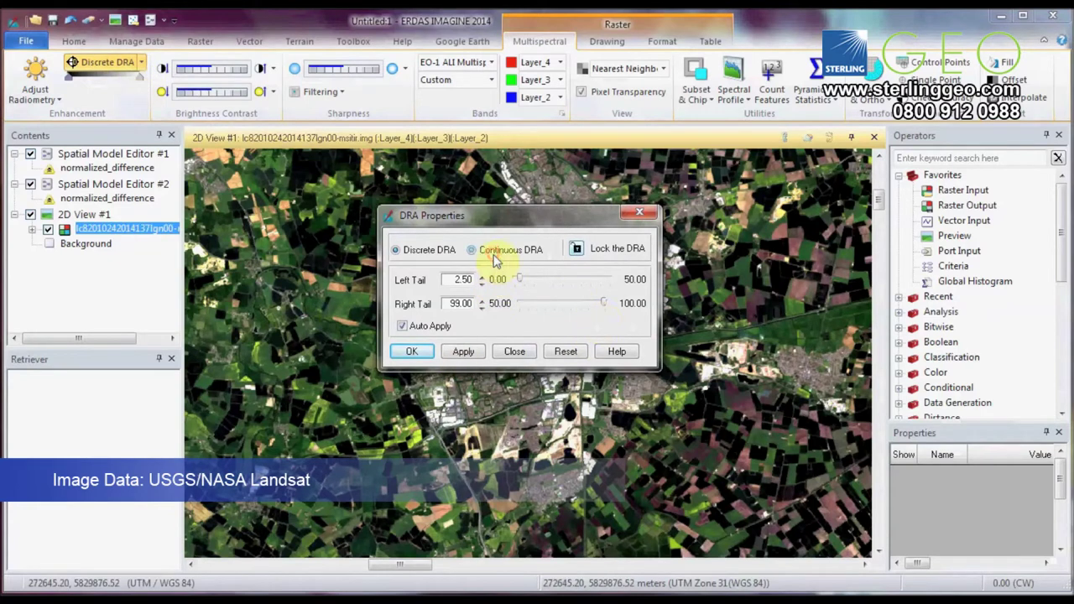
{"action": "left_click", "coordinate": [584, 251]}
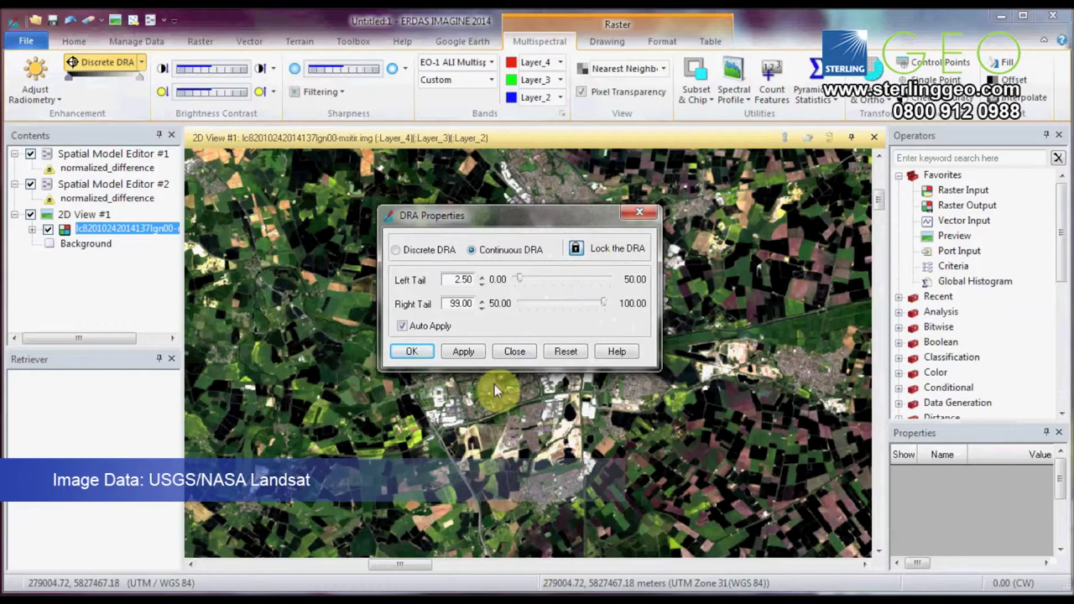
{"action": "left_click", "coordinate": [428, 353]}
Examine how the continuous DRA adapts the Landsat image over clouds, farmland, the scene edge and the full extent
{"action": "left_click_drag", "start_coordinate": [738, 313], "coordinate": [470, 394]}
{"action": "scroll", "coordinate": [469, 394], "scroll_direction": "down", "scroll_amount": 2}
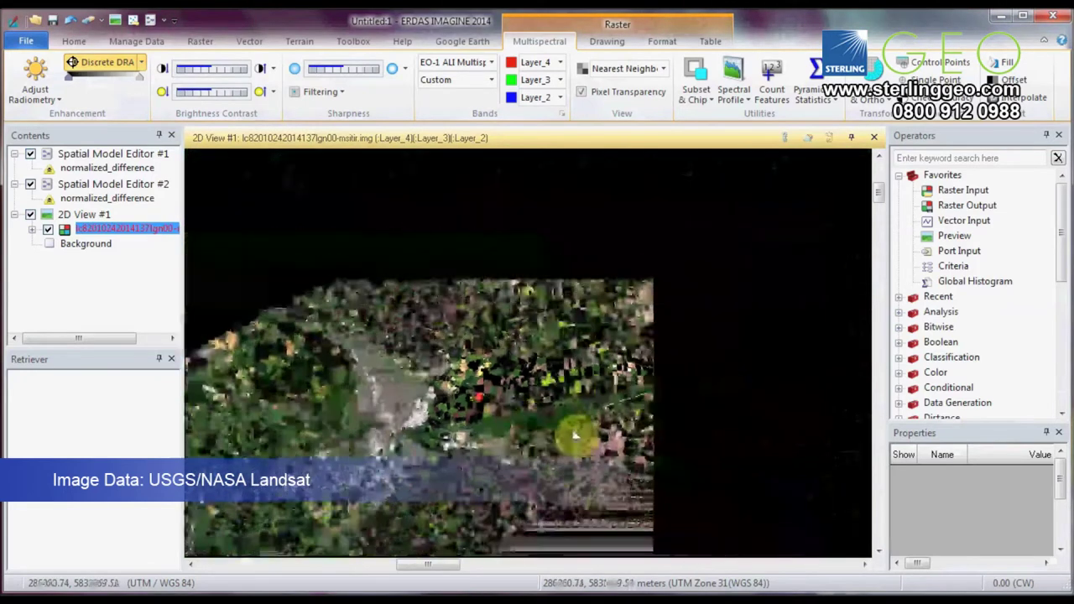
{"action": "scroll", "coordinate": [588, 402], "scroll_direction": "down", "scroll_amount": 3}
{"action": "scroll", "coordinate": [615, 380], "scroll_direction": "up", "scroll_amount": 5}
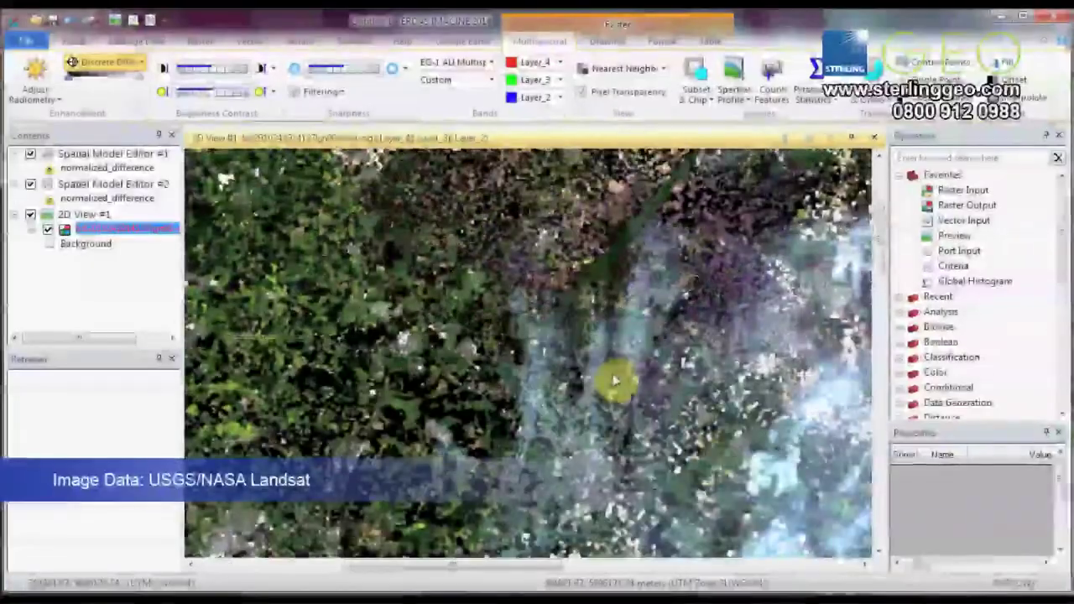
{"action": "left_click_drag", "start_coordinate": [616, 380], "coordinate": [774, 223]}
{"action": "left_click_drag", "start_coordinate": [608, 471], "coordinate": [554, 322]}
{"action": "left_click_drag", "start_coordinate": [445, 282], "coordinate": [695, 487]}
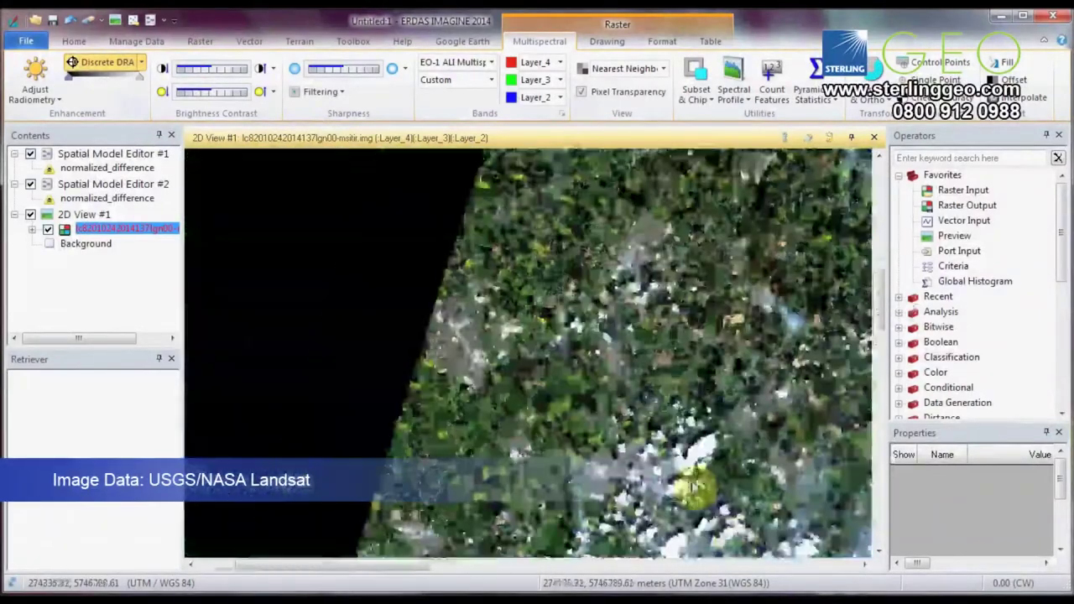
{"action": "scroll", "coordinate": [693, 485], "scroll_direction": "down", "scroll_amount": 6}
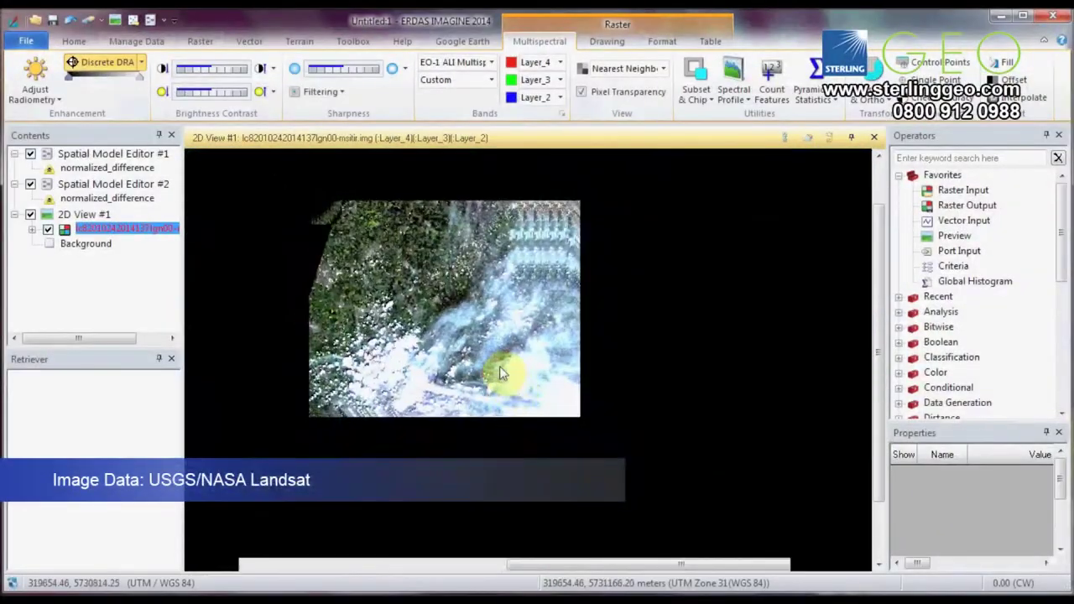
{"action": "scroll", "coordinate": [499, 373], "scroll_direction": "up", "scroll_amount": 2}
{"action": "left_click_drag", "start_coordinate": [464, 223], "coordinate": [426, 407]}
{"action": "scroll", "coordinate": [415, 441], "scroll_direction": "up", "scroll_amount": 5}
{"action": "scroll", "coordinate": [449, 432], "scroll_direction": "down", "scroll_amount": 5}
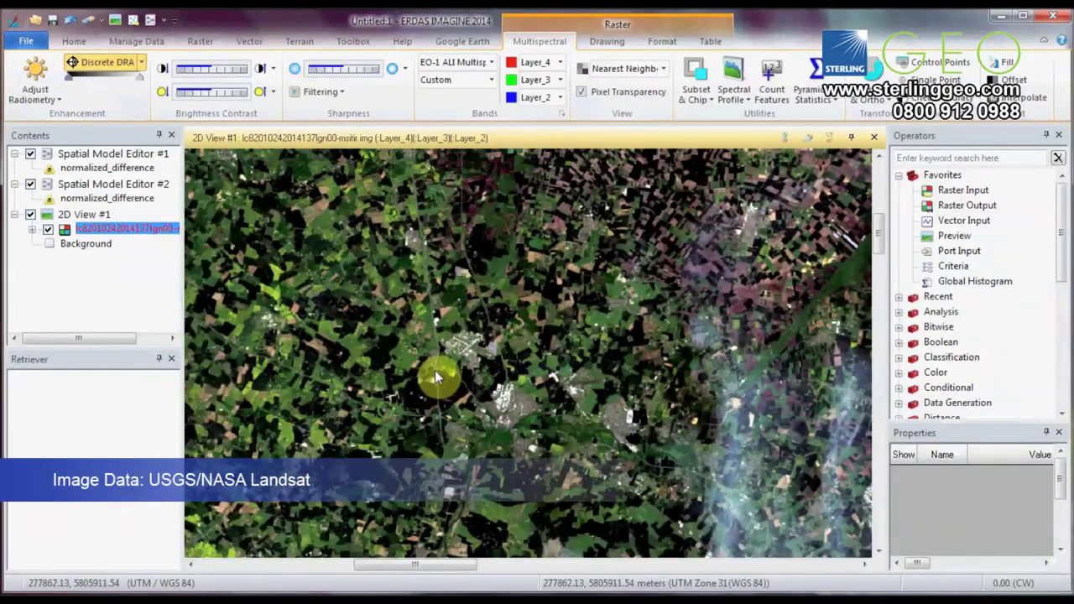
{"action": "left_click_drag", "start_coordinate": [487, 406], "coordinate": [458, 331]}
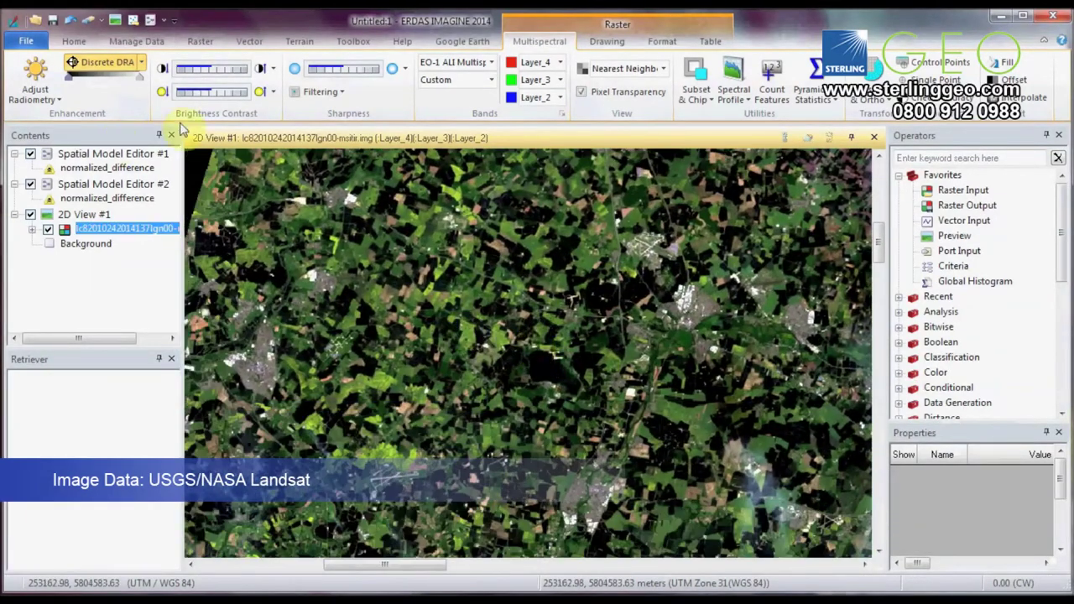
Turn off the dynamic range adjustment for the Landsat image and check its unadjusted display
{"action": "left_click", "coordinate": [113, 68]}
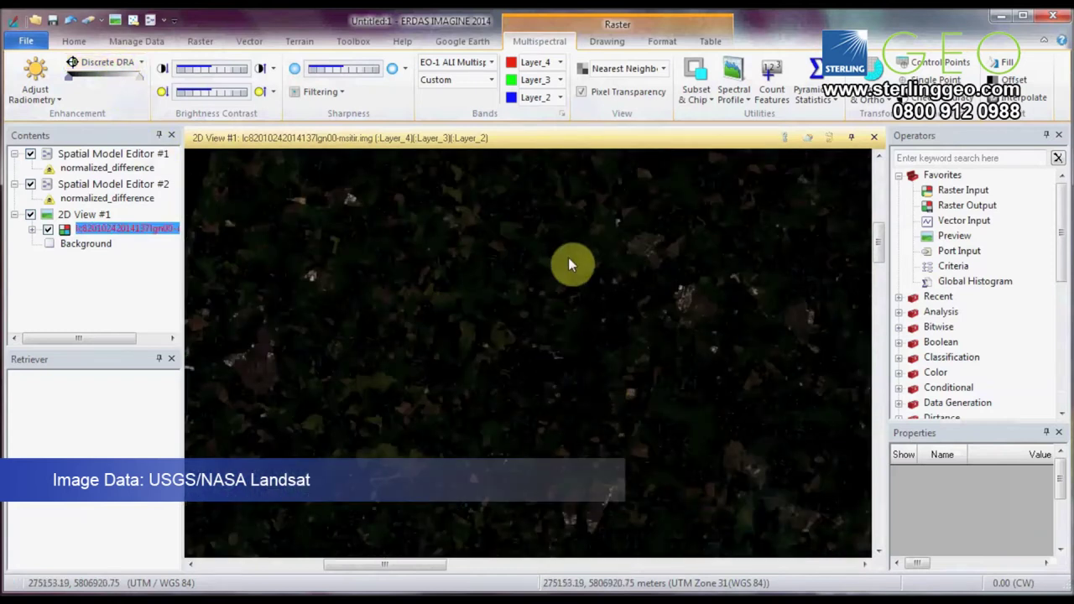
{"action": "left_click_drag", "start_coordinate": [519, 246], "coordinate": [493, 223]}
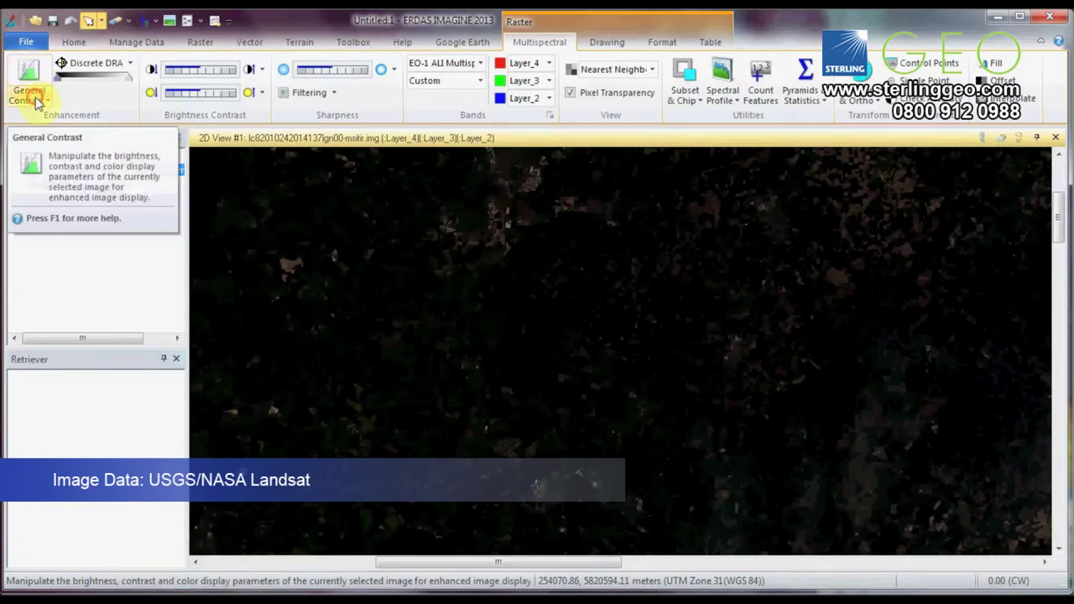
List the General Contrast options in ERDAS IMAGINE 2013 and switch to the ERDAS IMAGINE 2014 window
{"action": "left_click", "coordinate": [35, 101]}
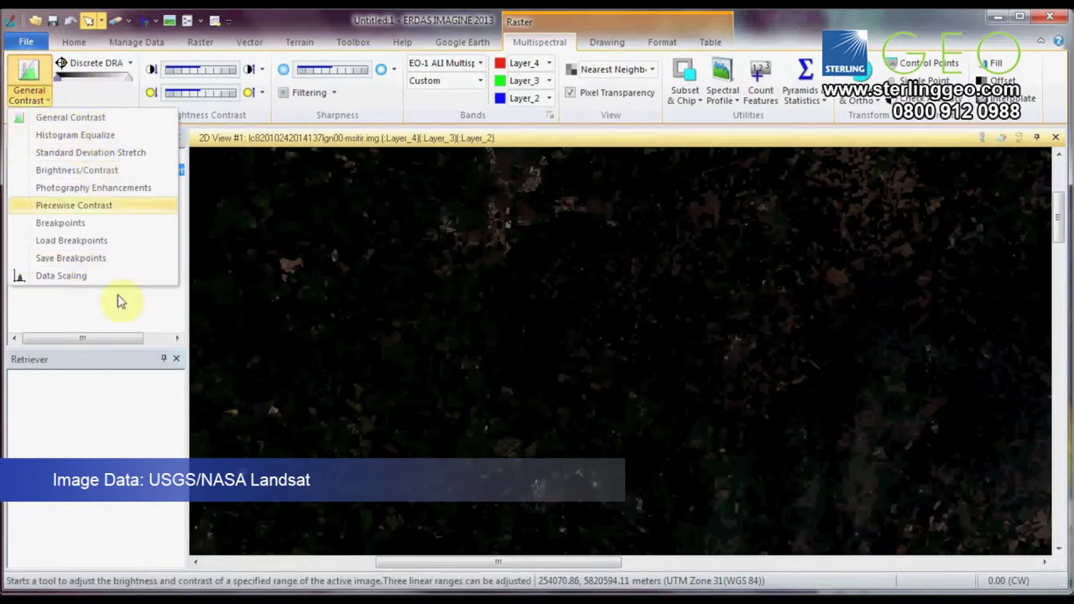
{"action": "left_click", "coordinate": [245, 603]}
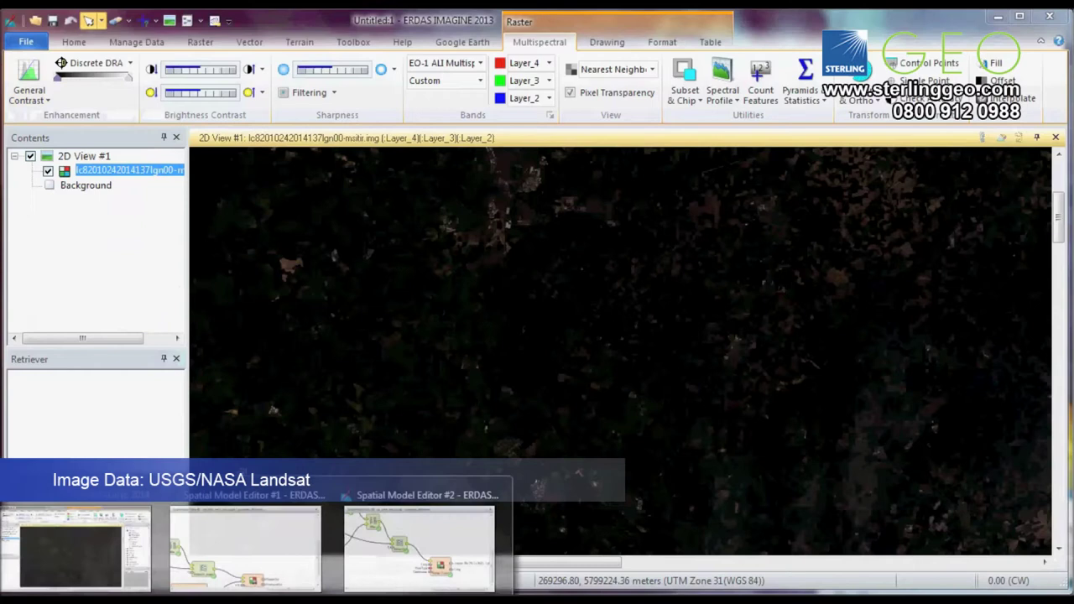
{"action": "left_click", "coordinate": [139, 556]}
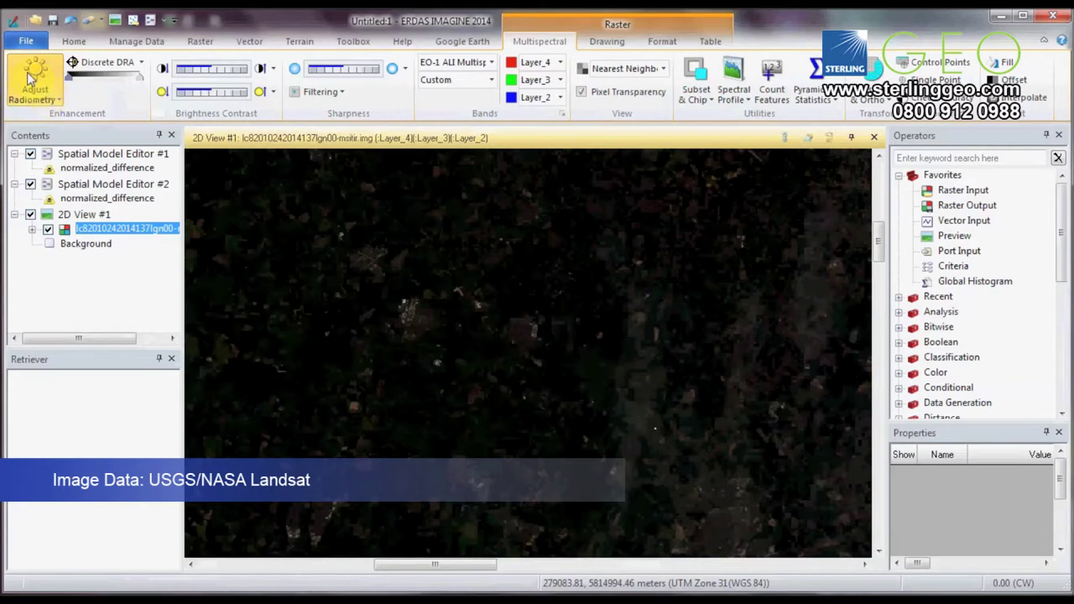
Preview the Adjust Radiometry stretches on the Landsat image and open the General Contrast adjustment
{"action": "left_click", "coordinate": [46, 101]}
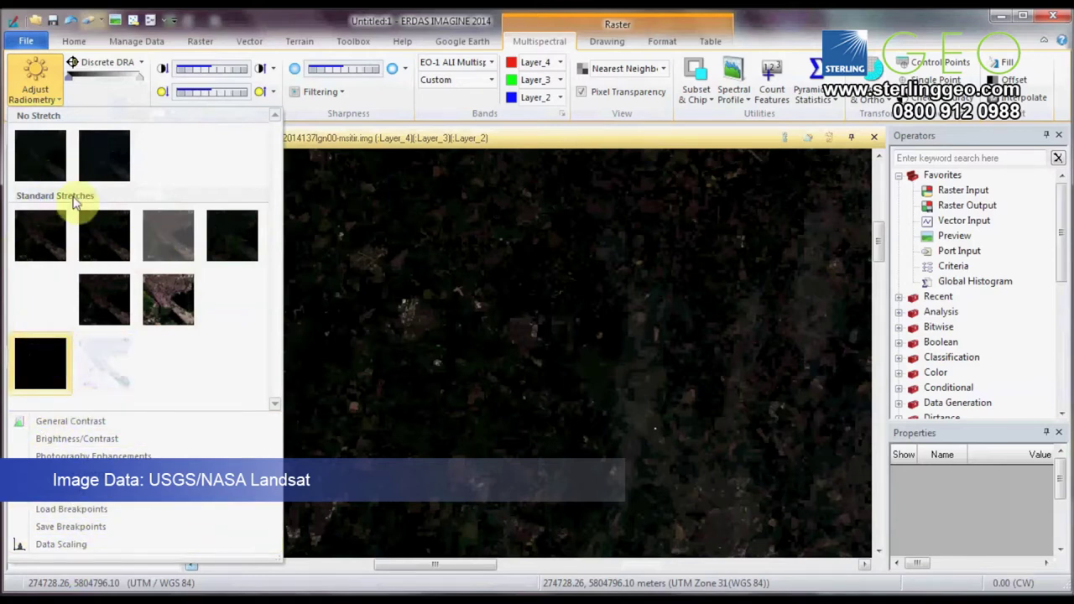
{"action": "left_click", "coordinate": [170, 292]}
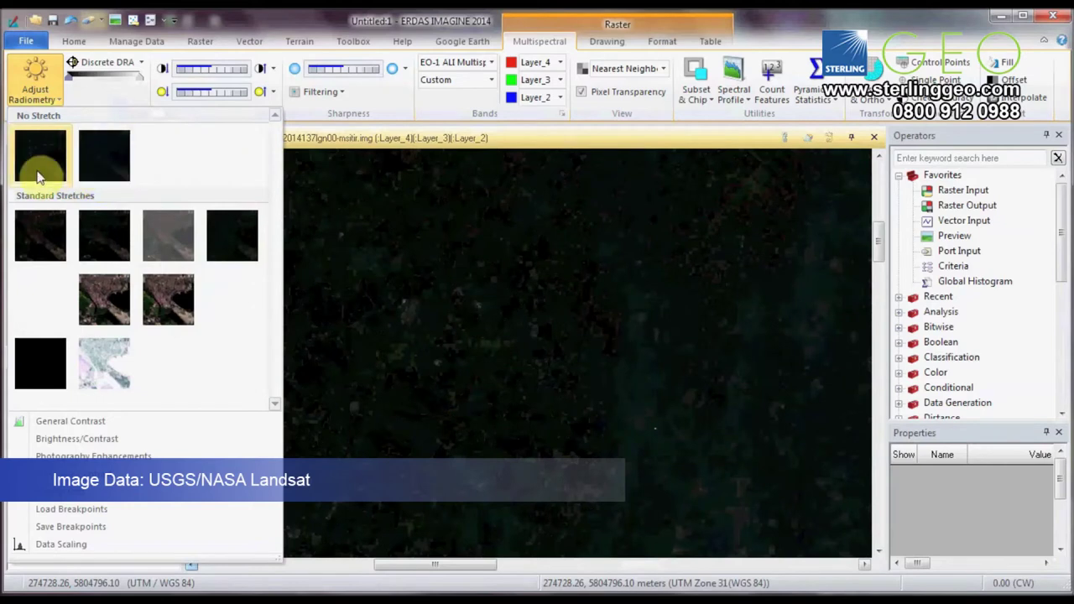
{"action": "left_click", "coordinate": [79, 424]}
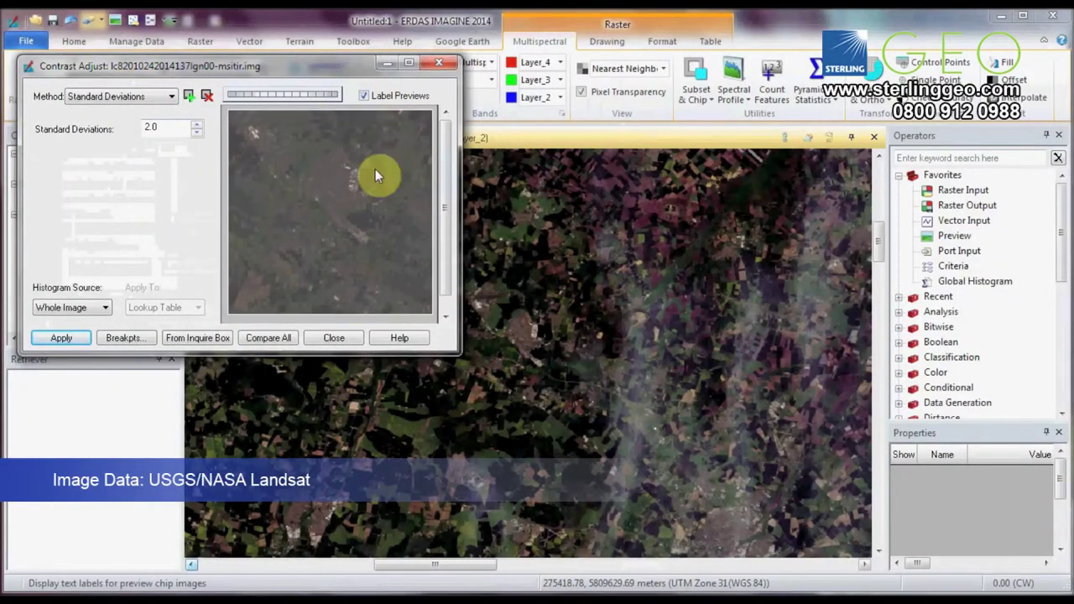
Apply a Standard Deviations stretch of 2.0 using the Viewer Extent histogram and check it over the city, farmland and scene edge
{"action": "left_click", "coordinate": [76, 308]}
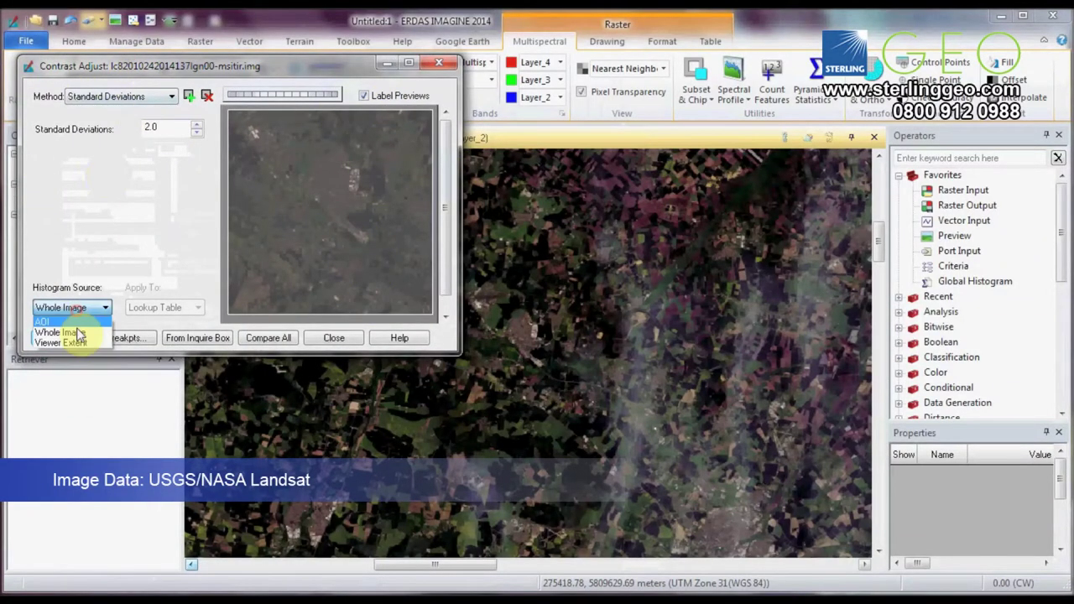
{"action": "left_click", "coordinate": [75, 334]}
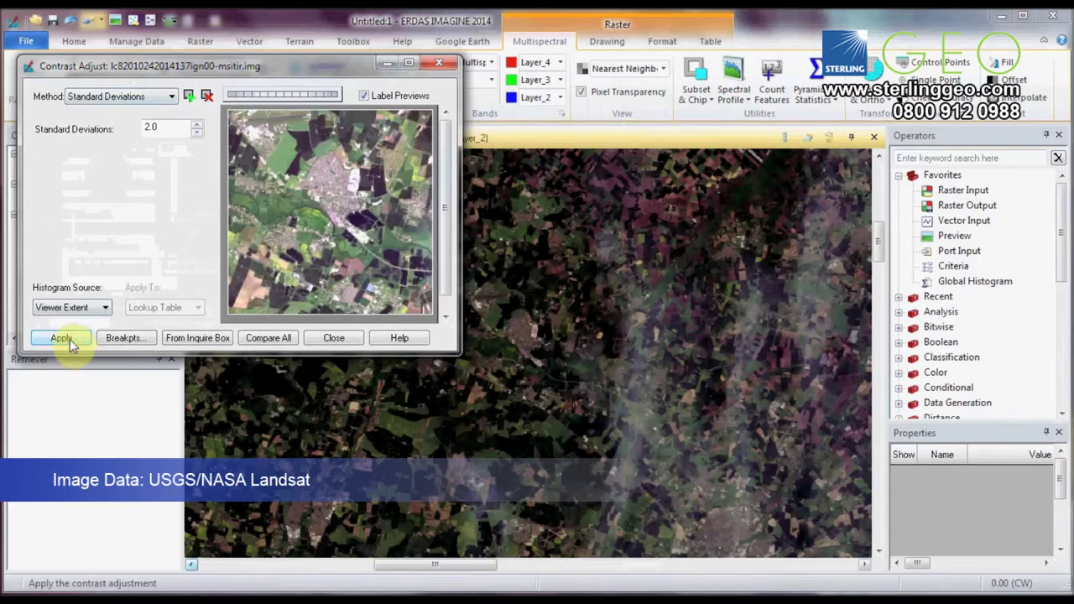
{"action": "left_click", "coordinate": [67, 339]}
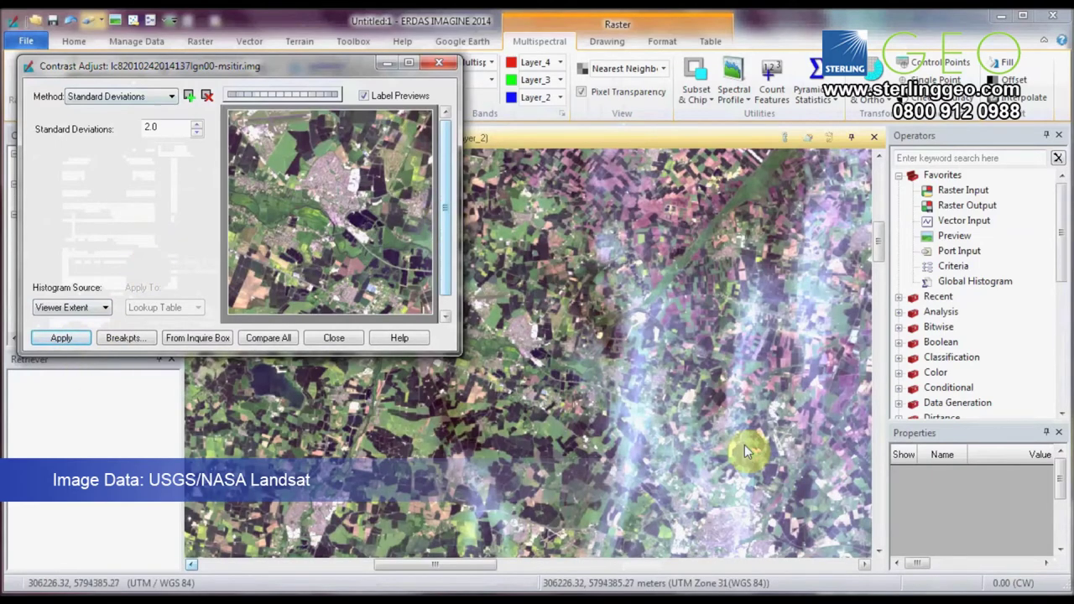
{"action": "left_click_drag", "start_coordinate": [599, 247], "coordinate": [850, 539]}
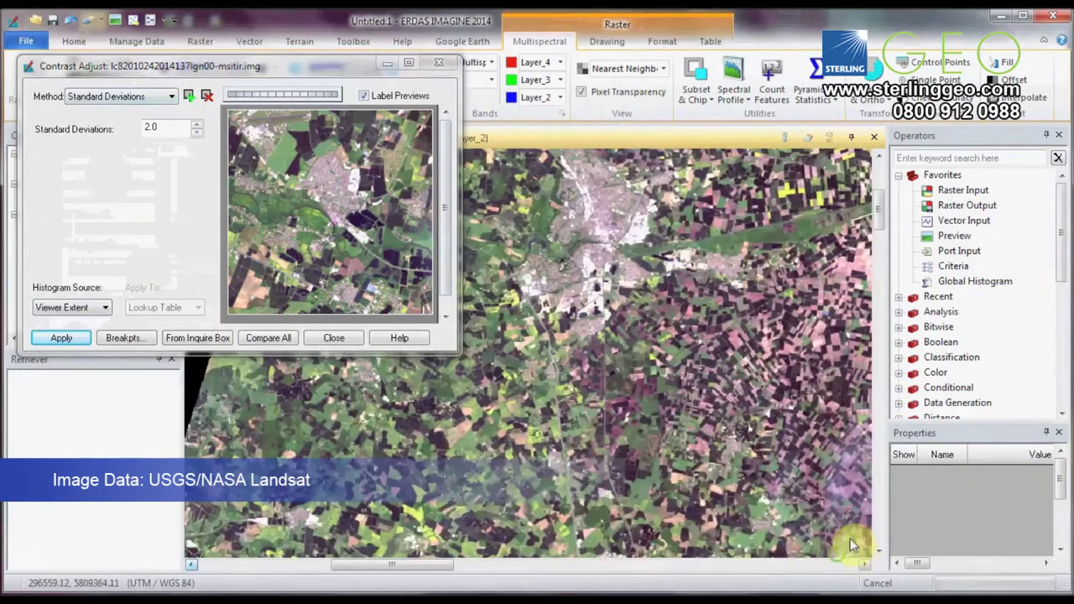
{"action": "left_click_drag", "start_coordinate": [729, 359], "coordinate": [558, 392]}
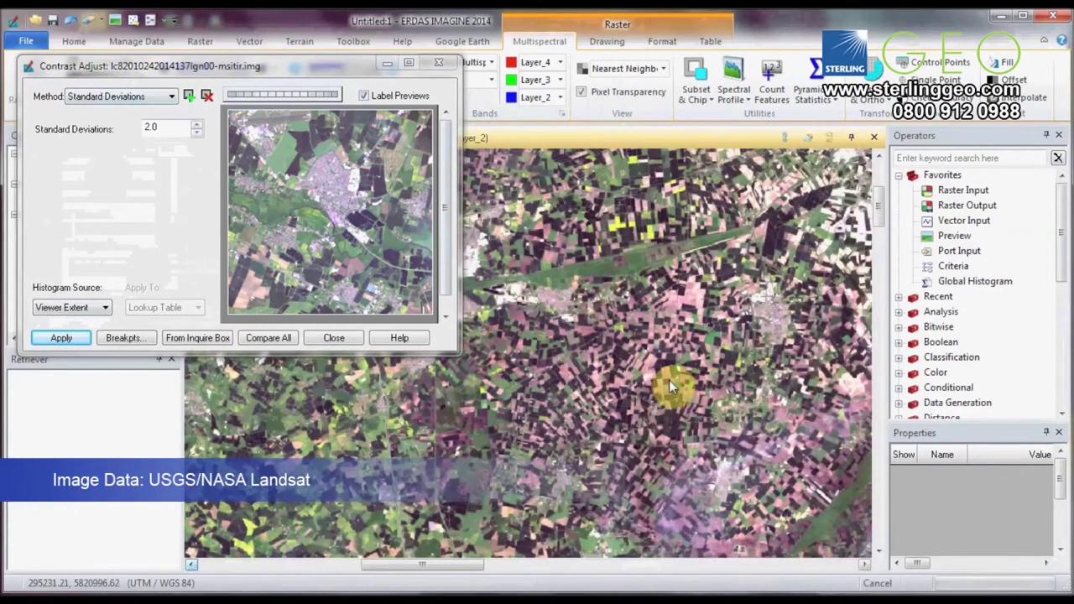
{"action": "scroll", "coordinate": [604, 245], "scroll_direction": "up", "scroll_amount": 3}
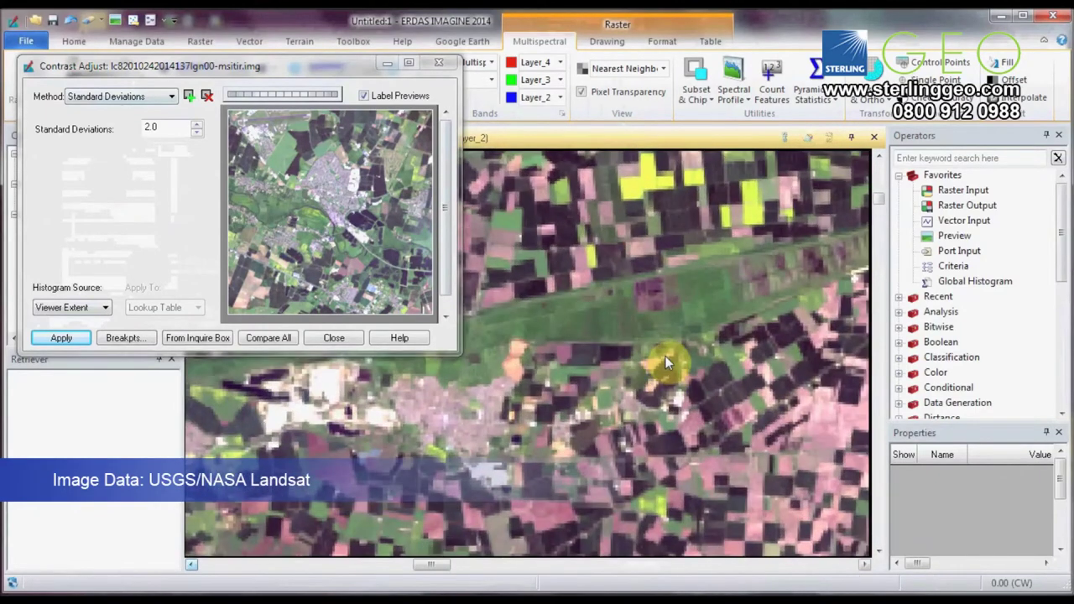
{"action": "scroll", "coordinate": [666, 361], "scroll_direction": "down", "scroll_amount": 8}
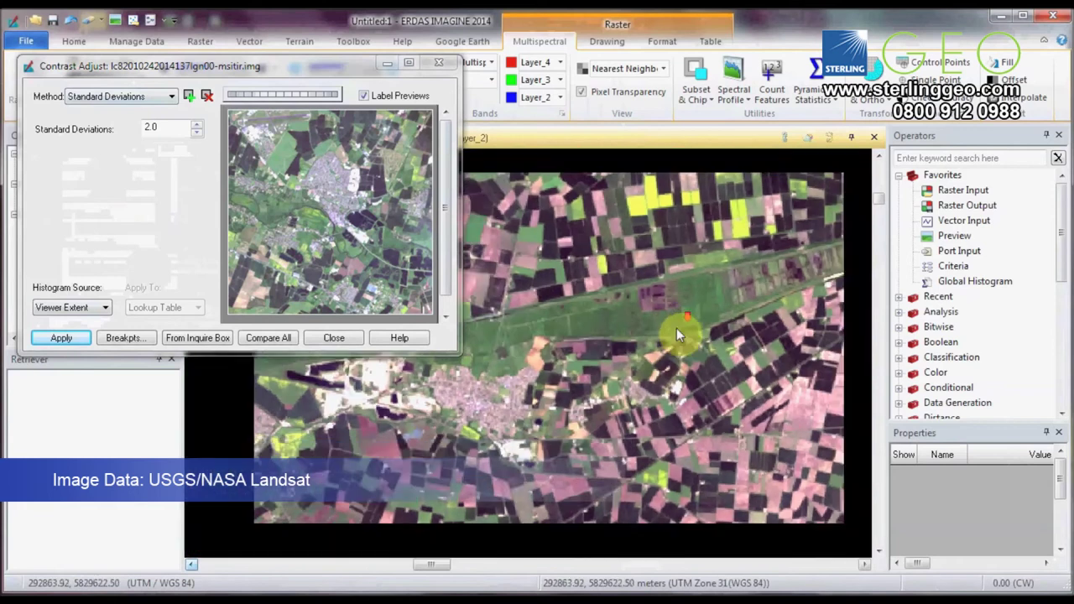
{"action": "scroll", "coordinate": [670, 331], "scroll_direction": "down", "scroll_amount": 2}
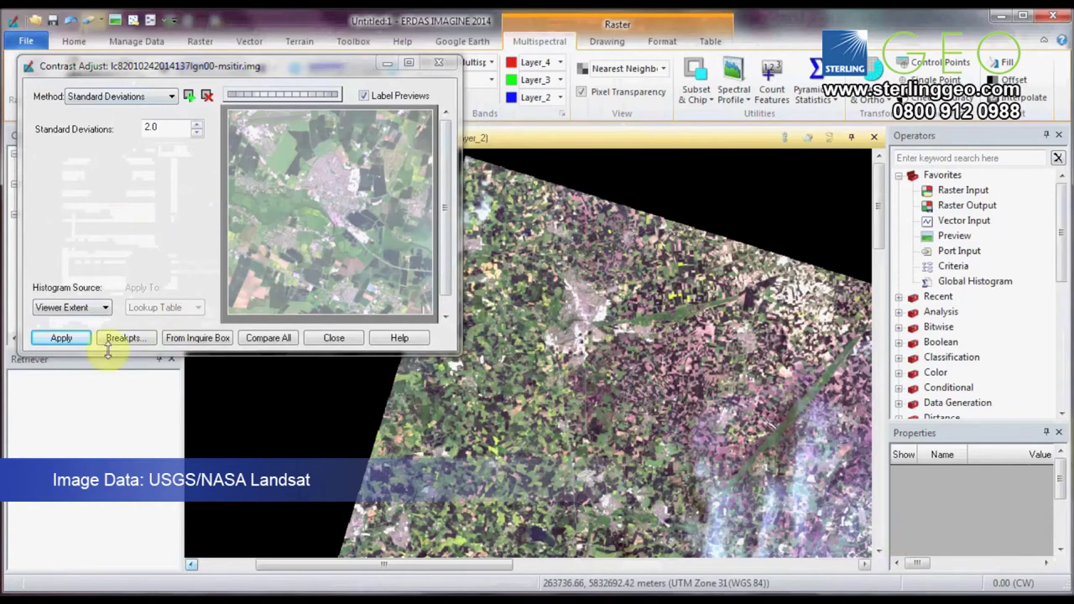
Set the histogram source to Whole Image, preview the Dynamic Range Adjust method and lower its upper range limit
{"action": "left_click", "coordinate": [79, 307]}
{"action": "left_click", "coordinate": [67, 325]}
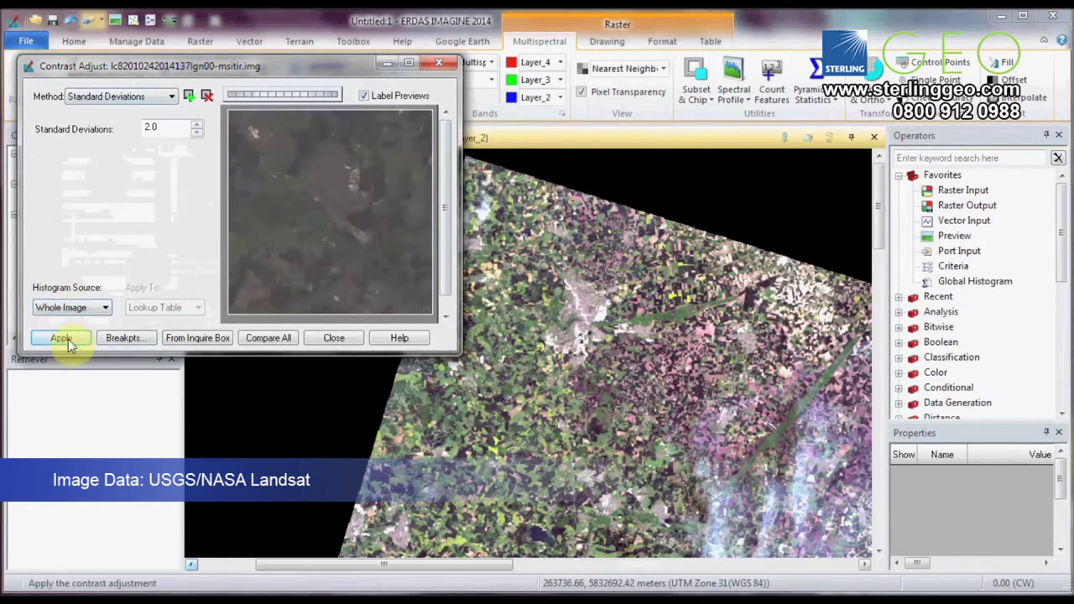
{"action": "left_click", "coordinate": [171, 95]}
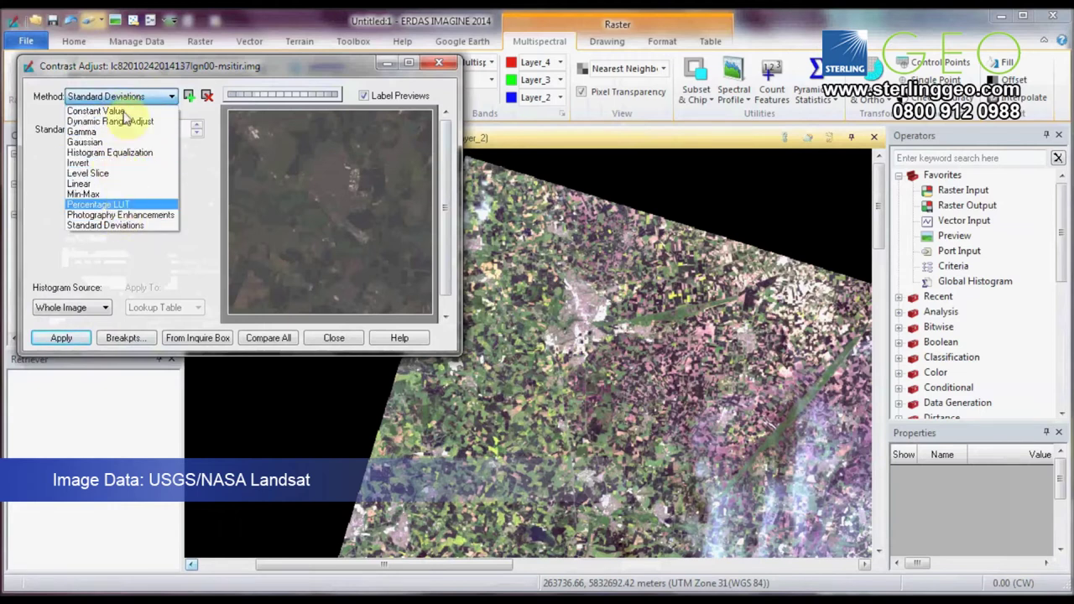
{"action": "left_click", "coordinate": [109, 120]}
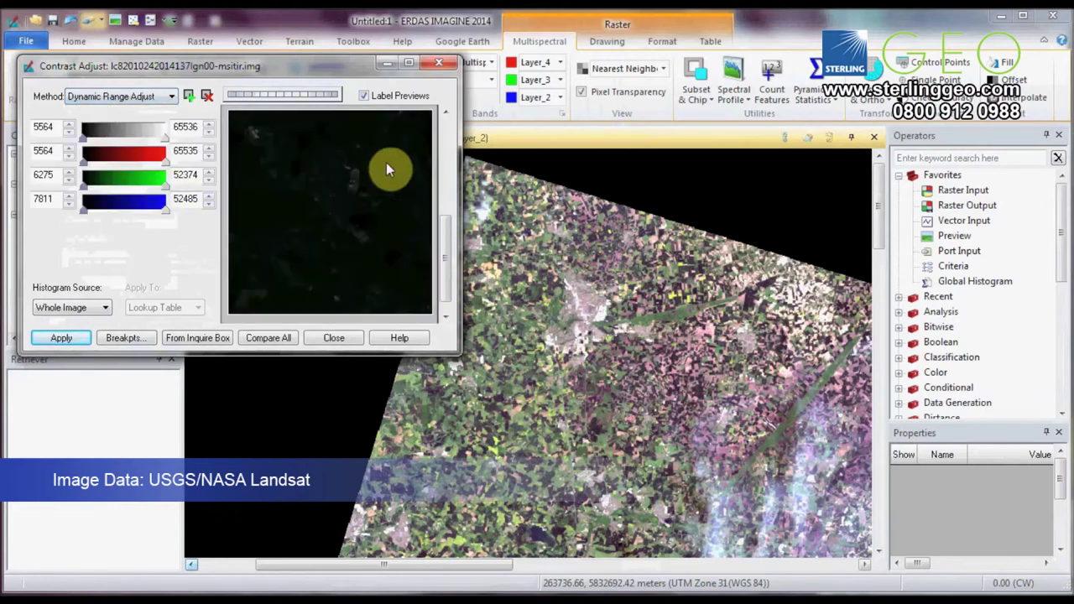
{"action": "left_click", "coordinate": [444, 260]}
{"action": "left_click_drag", "start_coordinate": [444, 164], "coordinate": [440, 287]}
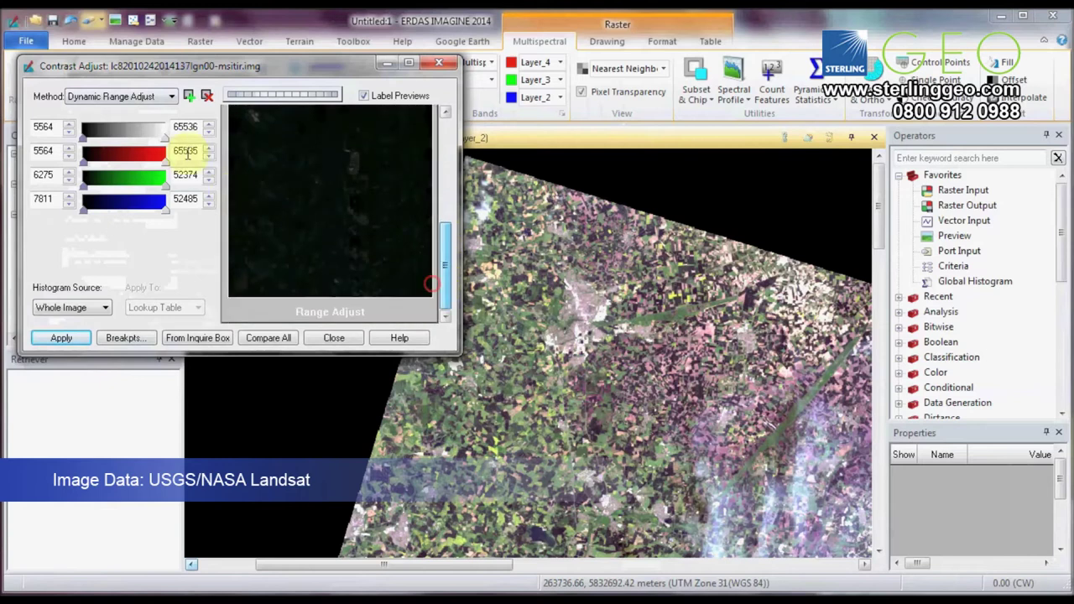
{"action": "left_click_drag", "start_coordinate": [165, 139], "coordinate": [153, 140]}
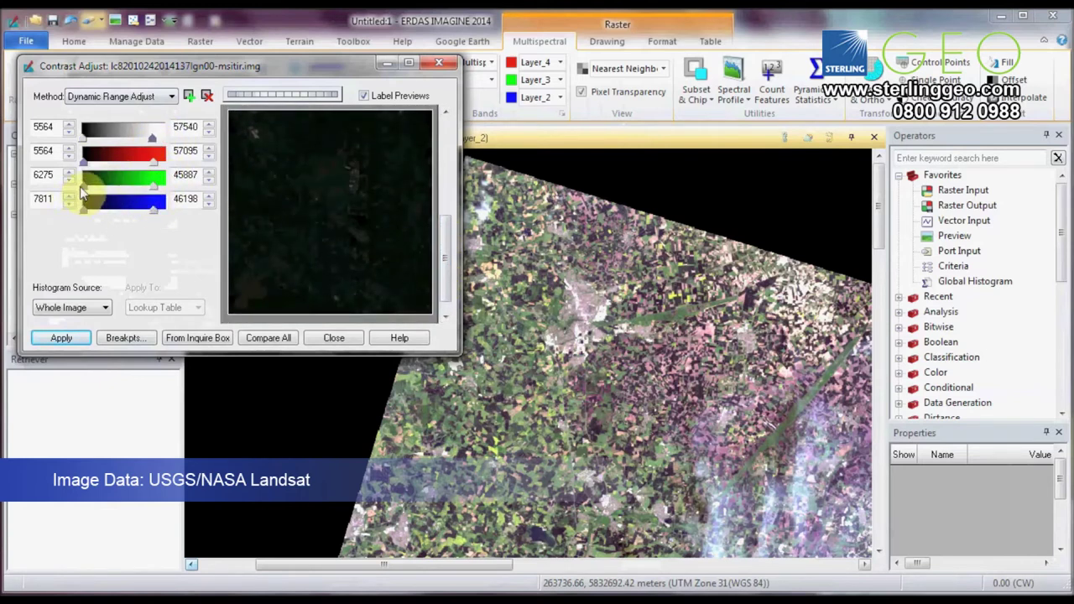
Preview the Percentage LUT method with Left-Right Clip and close the contrast adjustment without applying it
{"action": "left_click", "coordinate": [115, 98]}
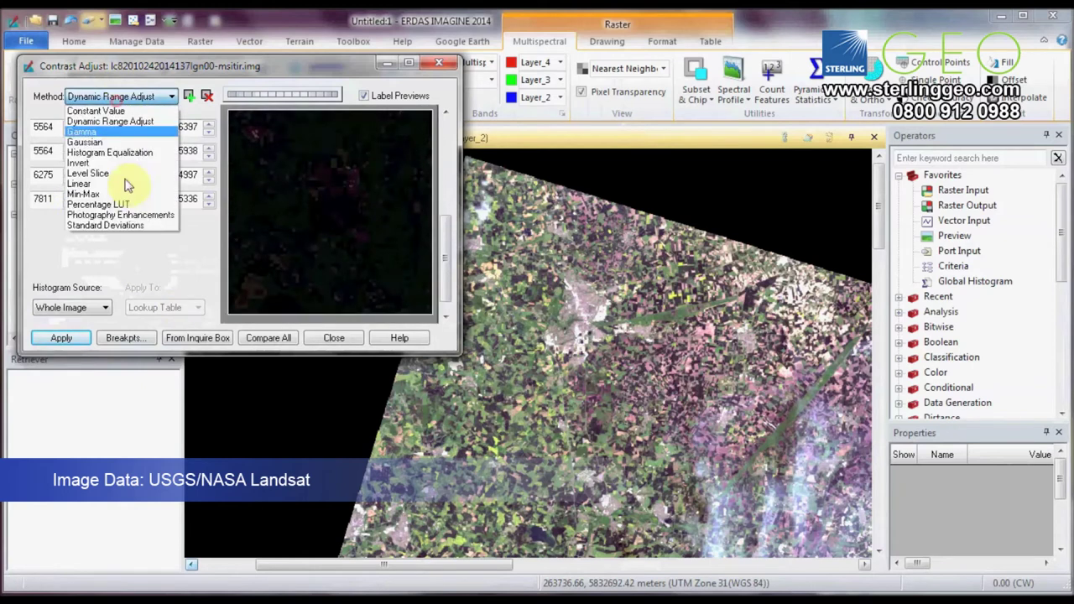
{"action": "left_click", "coordinate": [108, 203]}
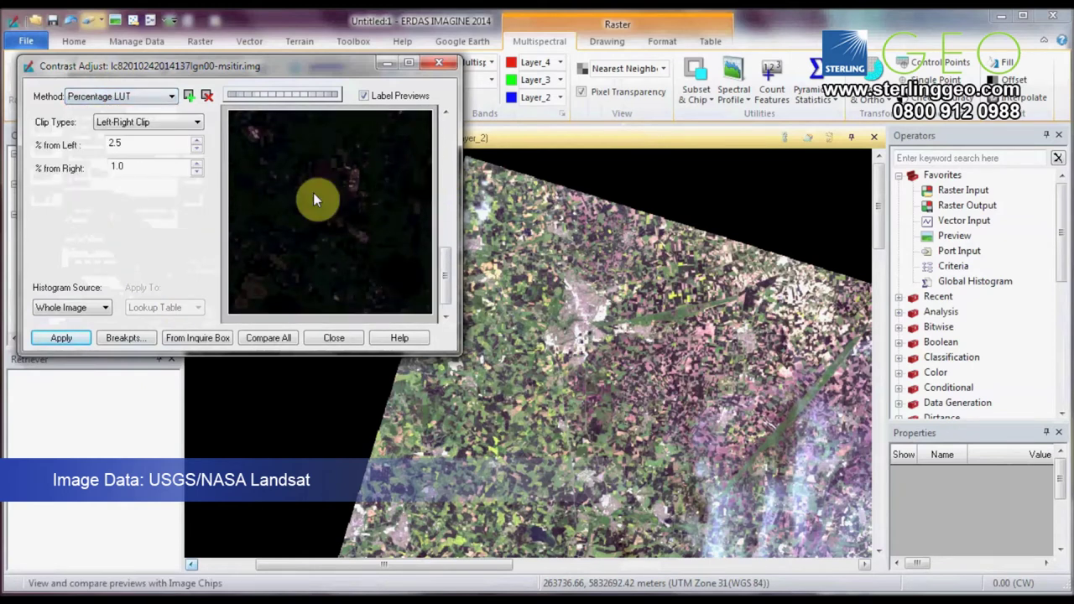
{"action": "left_click", "coordinate": [447, 67]}
Turn on Discrete DRA for the Landsat image and check the contrast over the scene edge, fields and haze
{"action": "scroll", "coordinate": [647, 323], "scroll_direction": "up", "scroll_amount": 3}
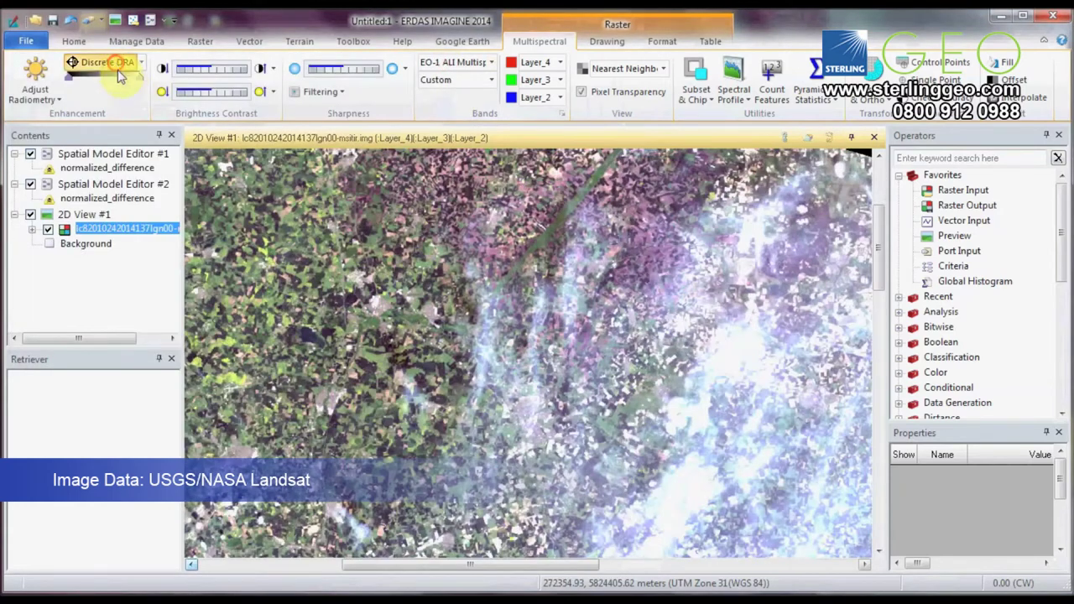
{"action": "left_click", "coordinate": [115, 64]}
{"action": "scroll", "coordinate": [468, 235], "scroll_direction": "down", "scroll_amount": 3}
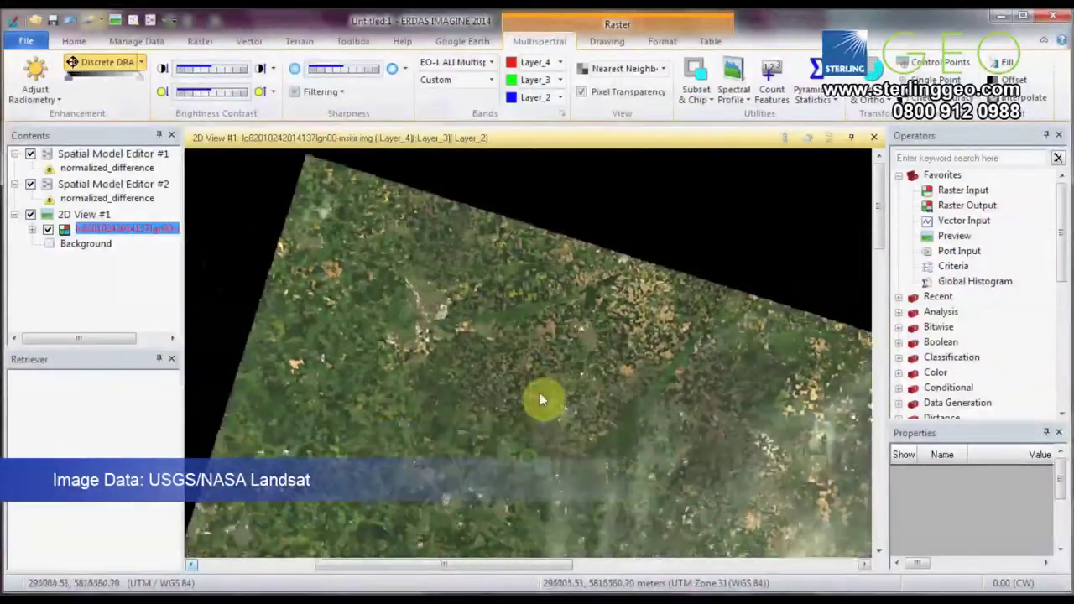
{"action": "scroll", "coordinate": [562, 369], "scroll_direction": "up", "scroll_amount": 2}
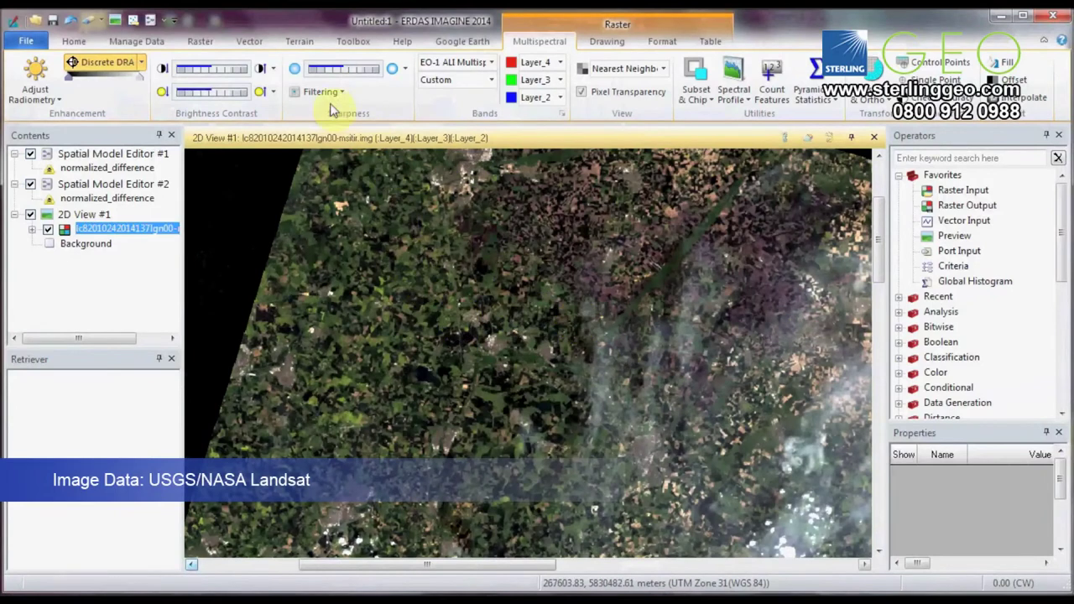
Adjust the contrast and brightness of the Landsat image and check the display over the farmland and city
{"action": "left_click_drag", "start_coordinate": [227, 75], "coordinate": [216, 73]}
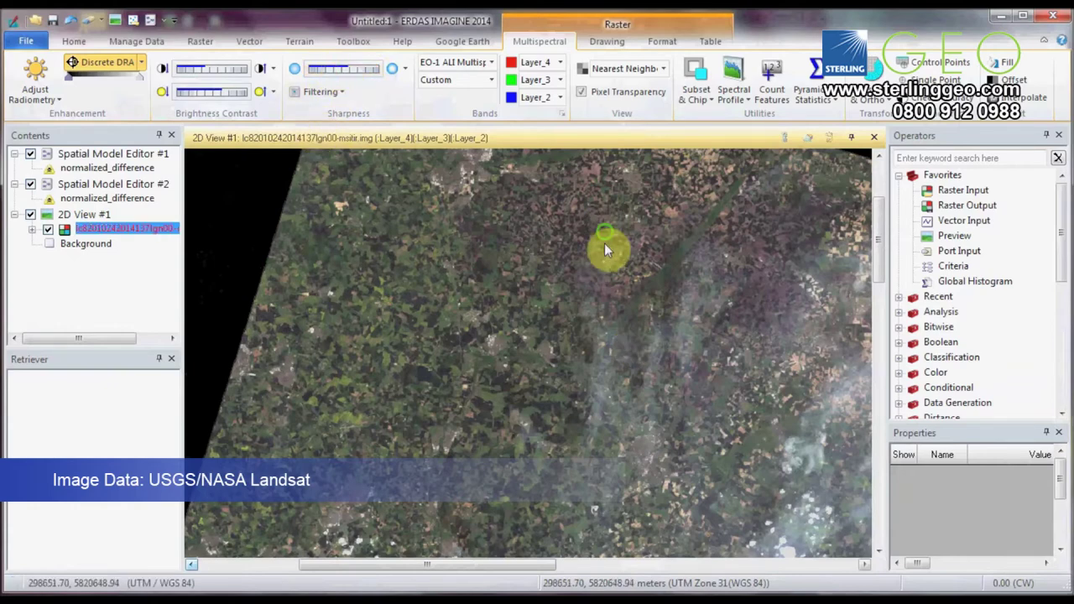
{"action": "scroll", "coordinate": [484, 270], "scroll_direction": "up", "scroll_amount": 5}
{"action": "scroll", "coordinate": [417, 176], "scroll_direction": "down", "scroll_amount": 5}
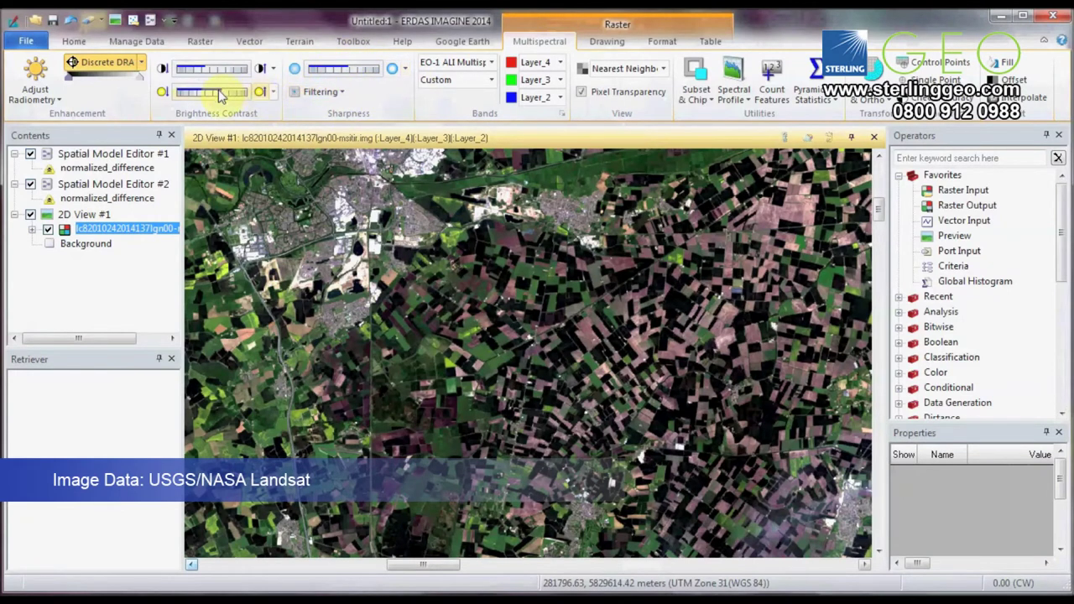
{"action": "left_click_drag", "start_coordinate": [225, 98], "coordinate": [221, 96]}
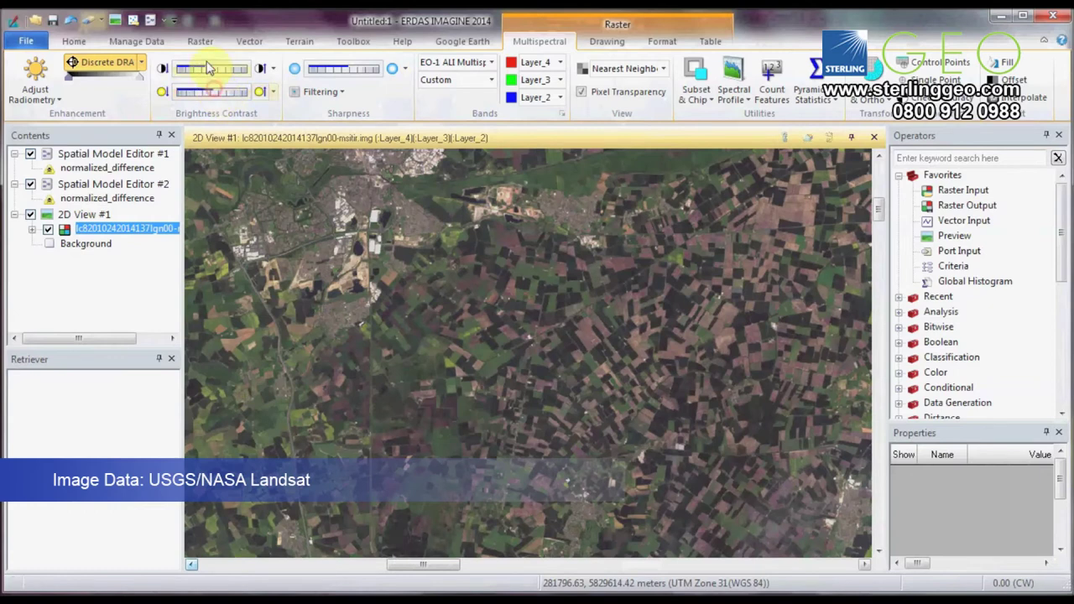
{"action": "left_click", "coordinate": [213, 72]}
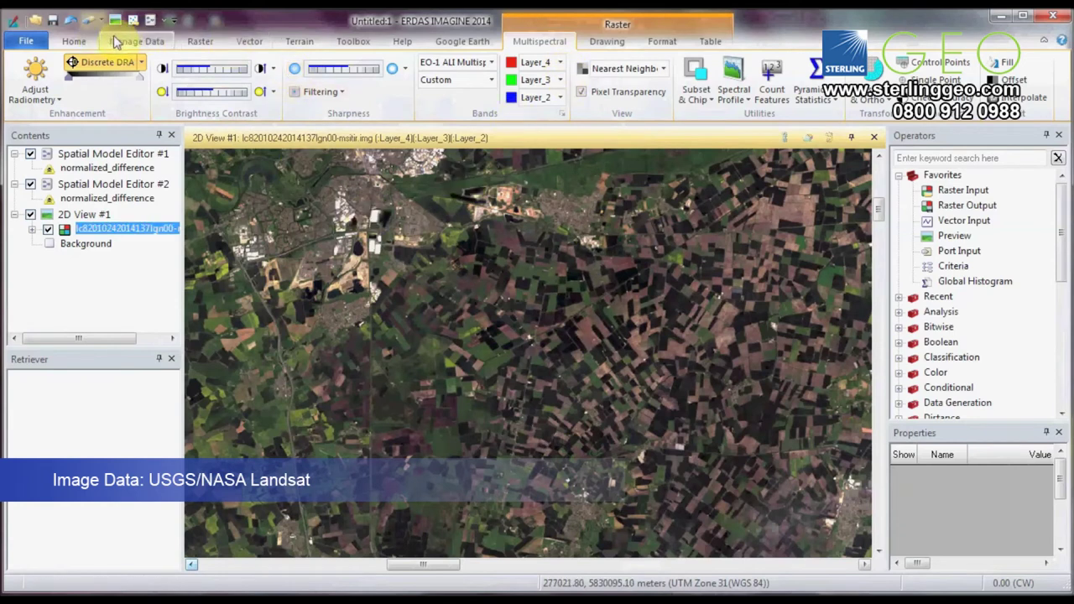
{"action": "left_click", "coordinate": [361, 188]}
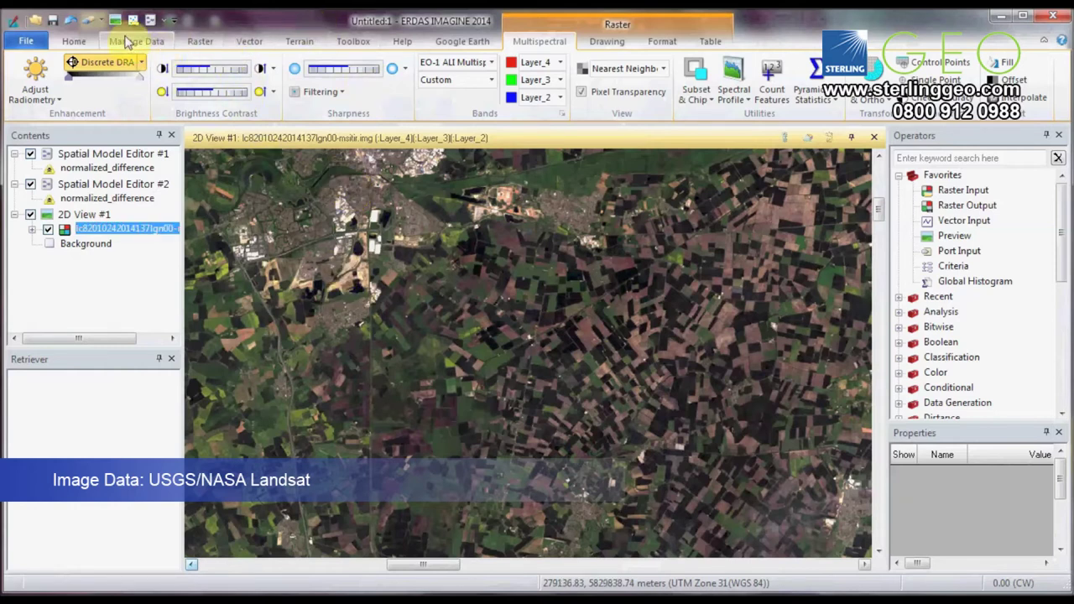
{"action": "left_click_drag", "start_coordinate": [652, 251], "coordinate": [729, 411]}
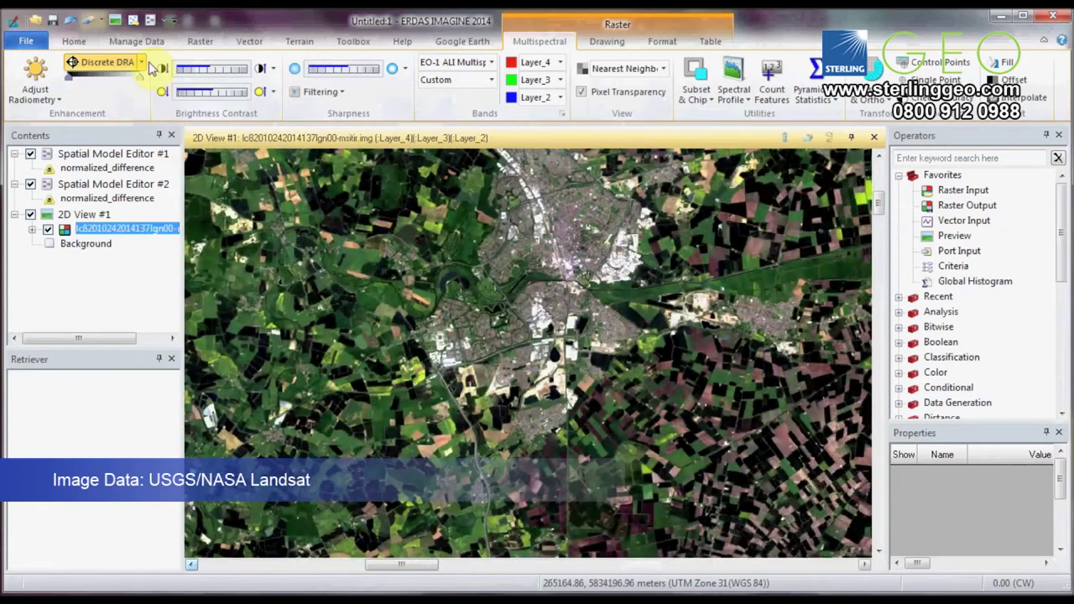
Open the DRA properties, check the Lock the DRA option for Discrete DRA and accept the settings
{"action": "left_click", "coordinate": [146, 65]}
{"action": "left_click", "coordinate": [101, 98]}
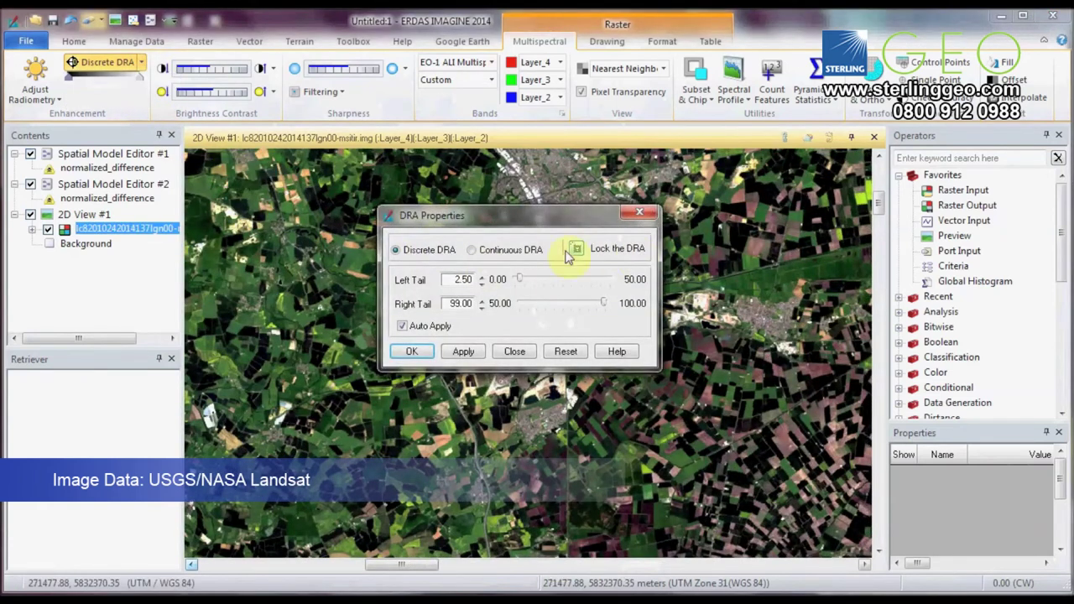
{"action": "left_click", "coordinate": [424, 361]}
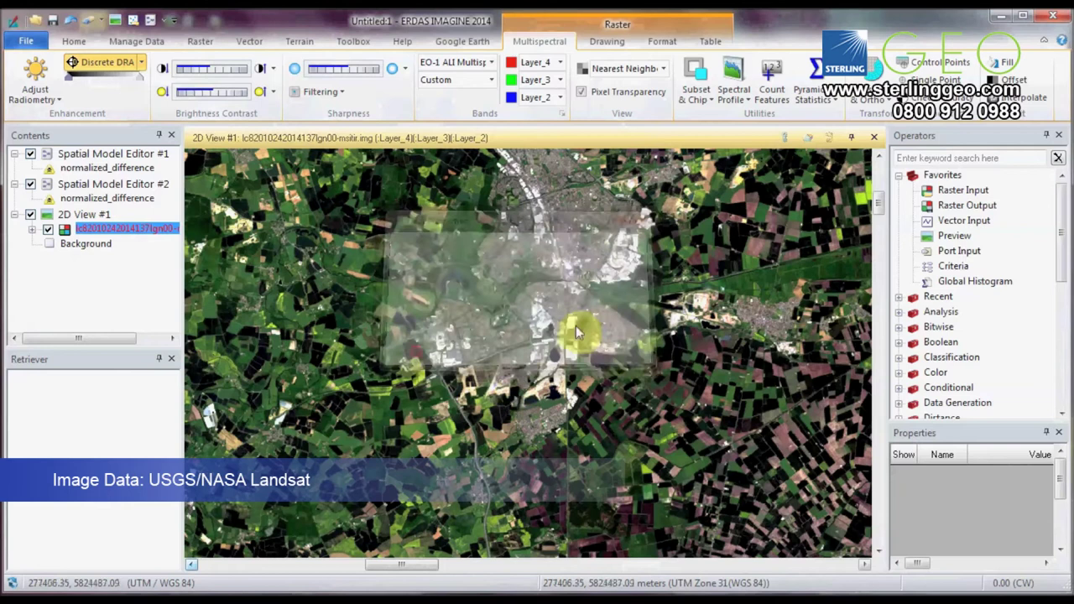
{"action": "left_click_drag", "start_coordinate": [766, 228], "coordinate": [590, 300]}
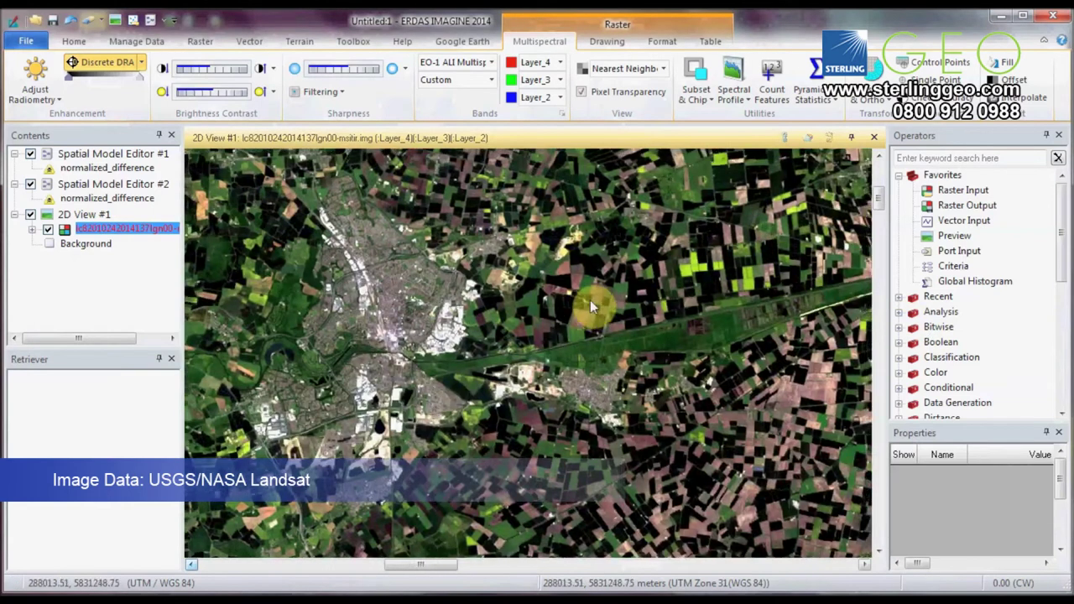
Add an In-View Magnifier to the Landsat 2D view and move its source box over the fields north-east of the city
{"action": "left_click", "coordinate": [75, 41]}
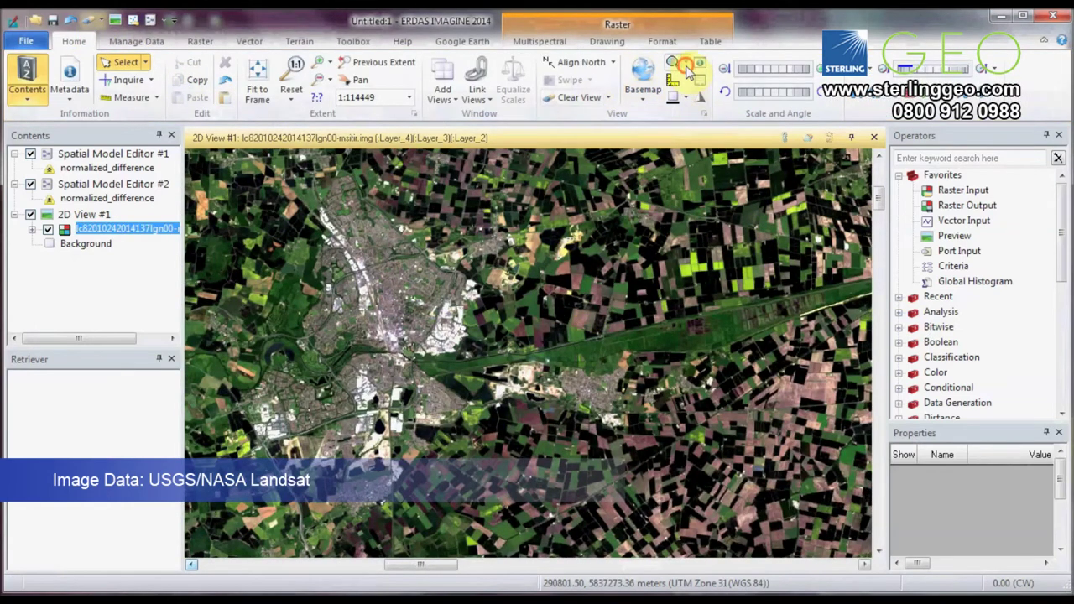
{"action": "left_click", "coordinate": [685, 66]}
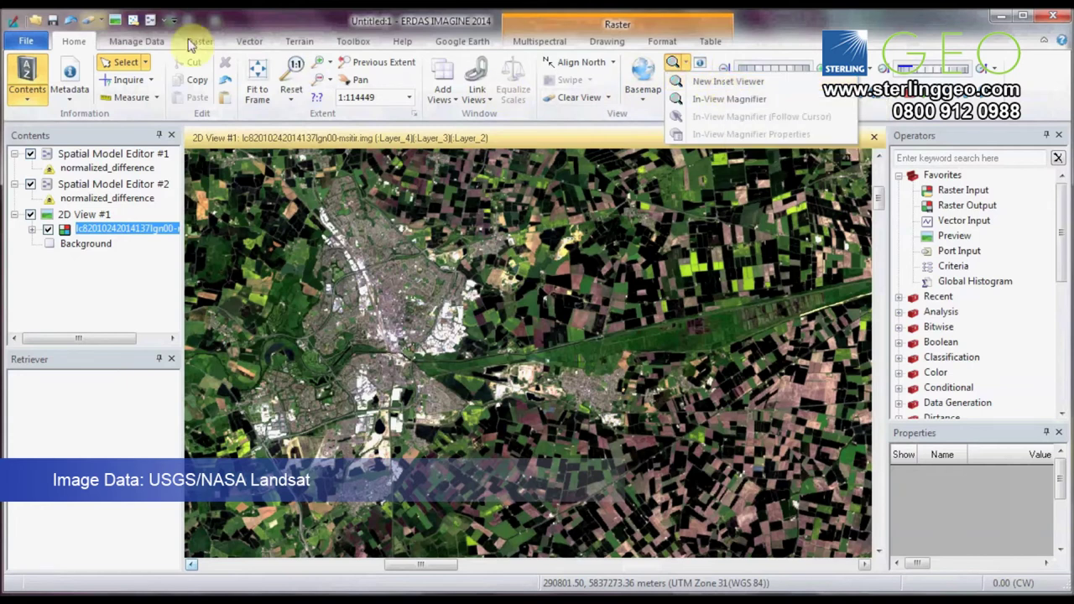
{"action": "left_click", "coordinate": [718, 95]}
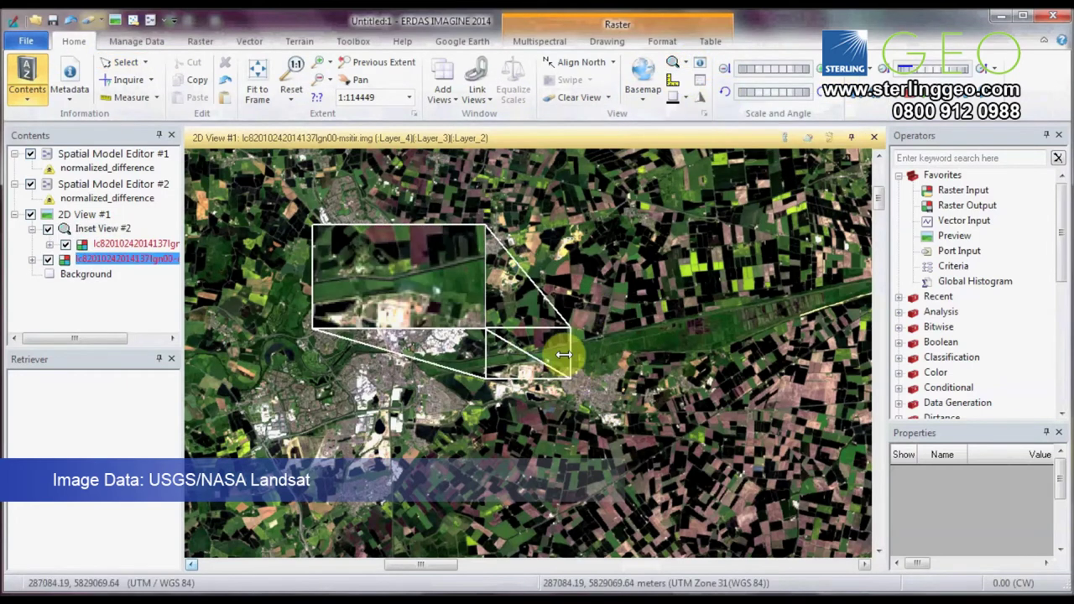
{"action": "left_click_drag", "start_coordinate": [551, 353], "coordinate": [419, 195]}
{"action": "left_click", "coordinate": [395, 270]}
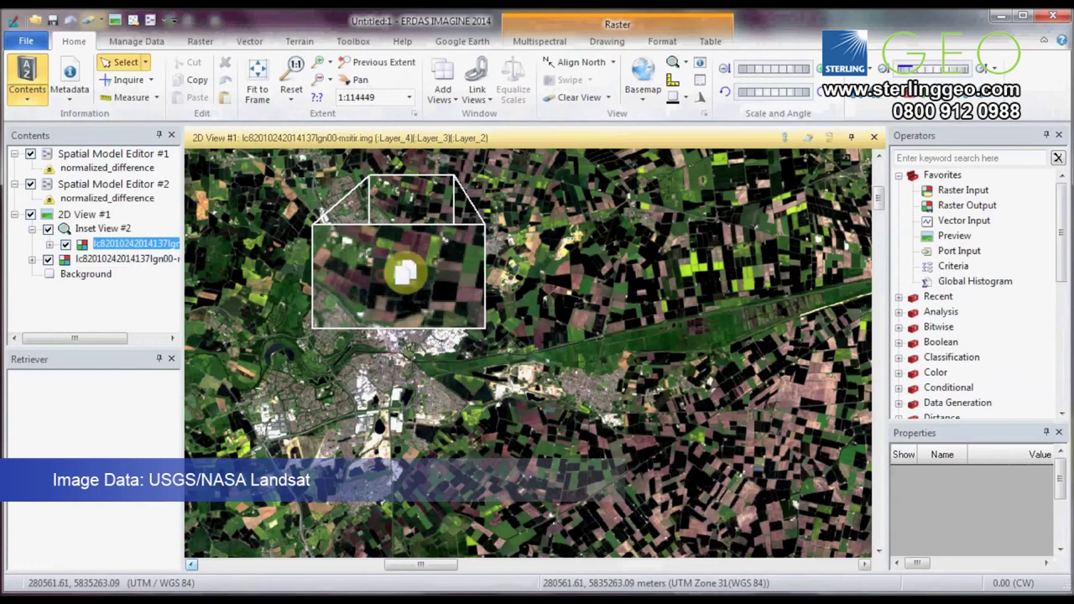
Reduce the magnified window's height, place it over the farmland east of the city, and move the source box onto the bright eastern industrial area
{"action": "mouse_move", "coordinate": [394, 225]}
{"action": "left_mouse_down"}
{"action": "mouse_move", "coordinate": [575, 232]}
{"action": "mouse_move", "coordinate": [404, 236]}
{"action": "left_mouse_up"}
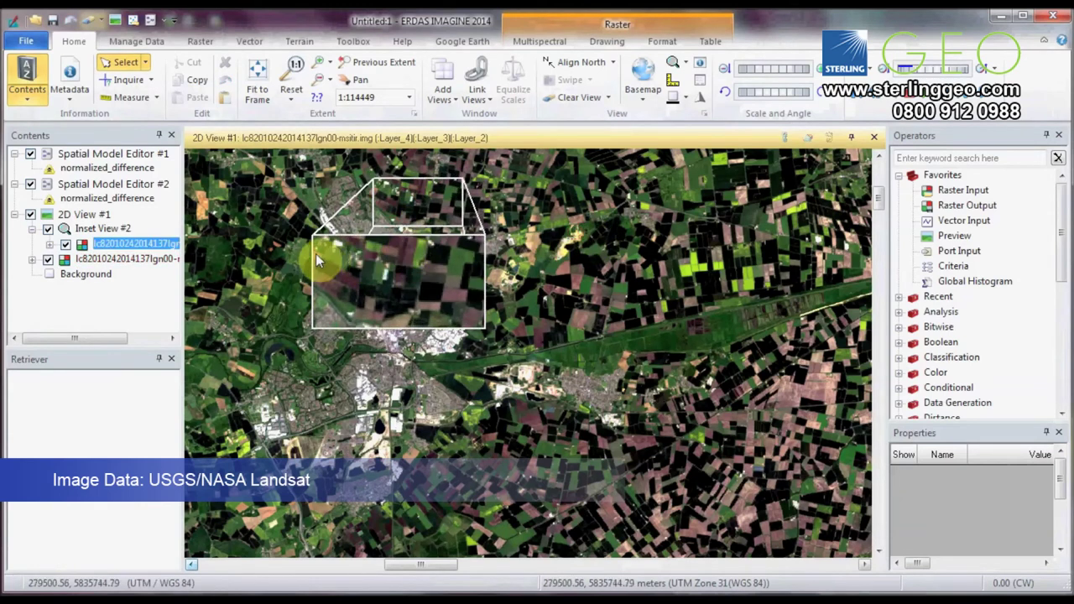
{"action": "left_click_drag", "start_coordinate": [315, 261], "coordinate": [631, 223]}
{"action": "left_click_drag", "start_coordinate": [430, 215], "coordinate": [440, 321]}
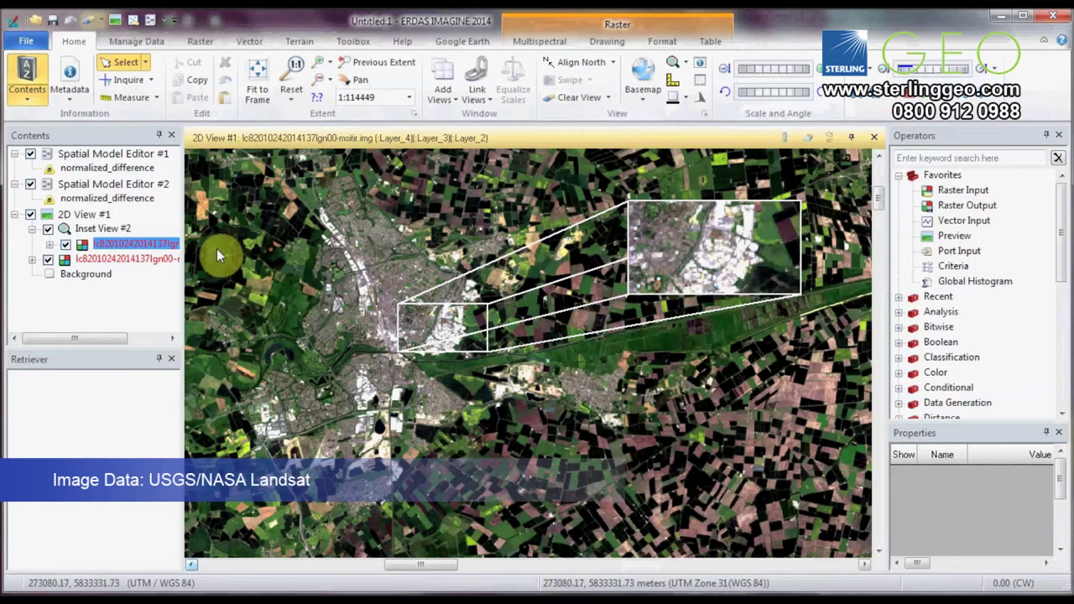
Select the Landsat layer of the inset view and adjust its contrast and brightness independently of the main image
{"action": "left_click", "coordinate": [173, 244]}
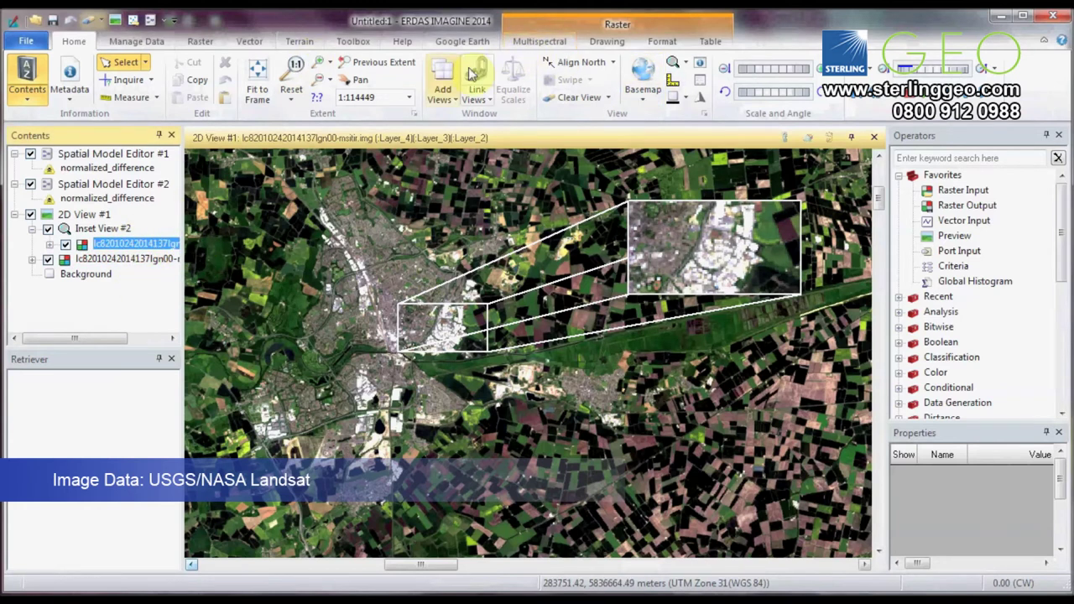
{"action": "left_click", "coordinate": [540, 41]}
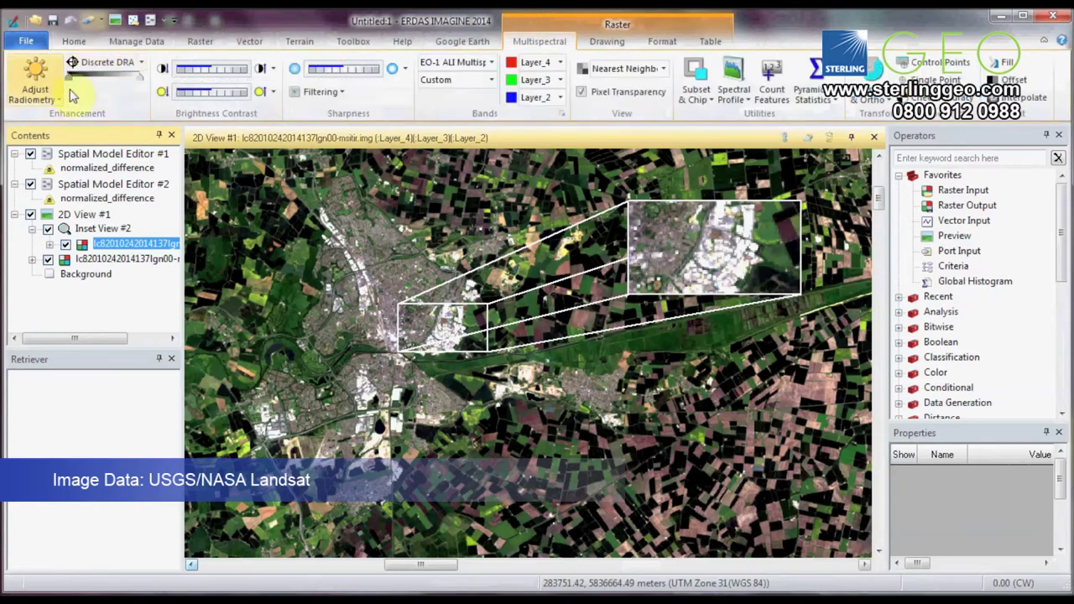
{"action": "left_click_drag", "start_coordinate": [216, 71], "coordinate": [256, 95]}
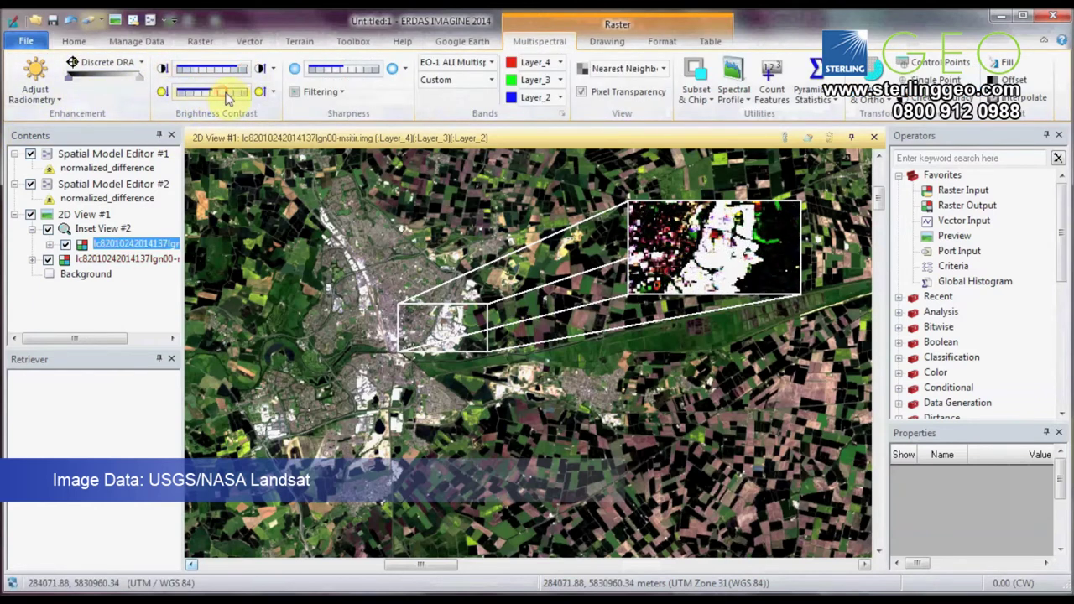
{"action": "left_click_drag", "start_coordinate": [231, 98], "coordinate": [209, 75]}
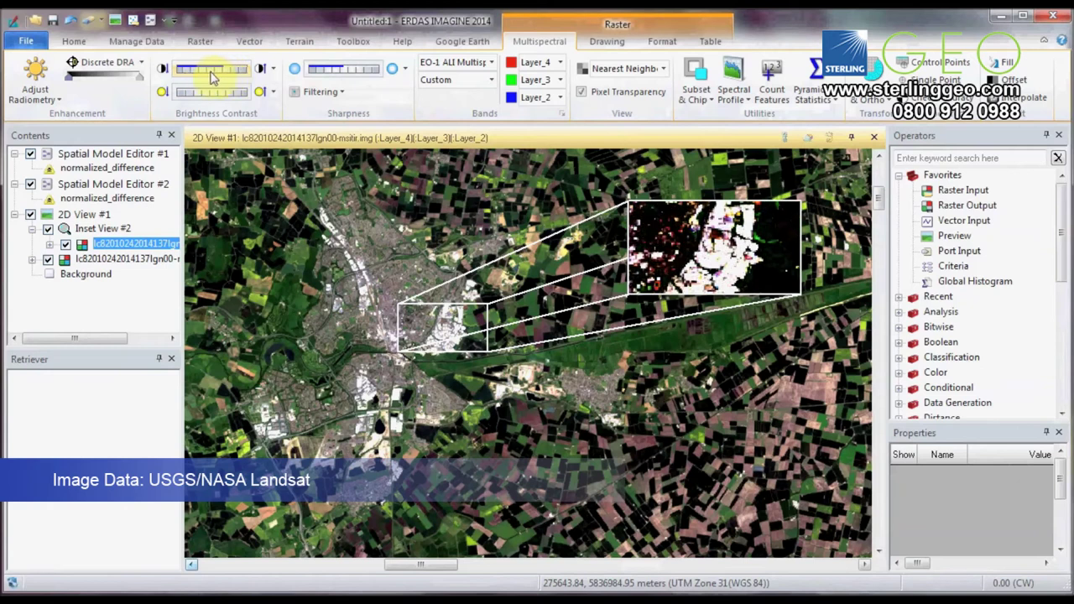
Examine the area south-east of the city and the city itself through the magnifier, moving its source box and varying the box's size
{"action": "left_click_drag", "start_coordinate": [456, 319], "coordinate": [427, 420]}
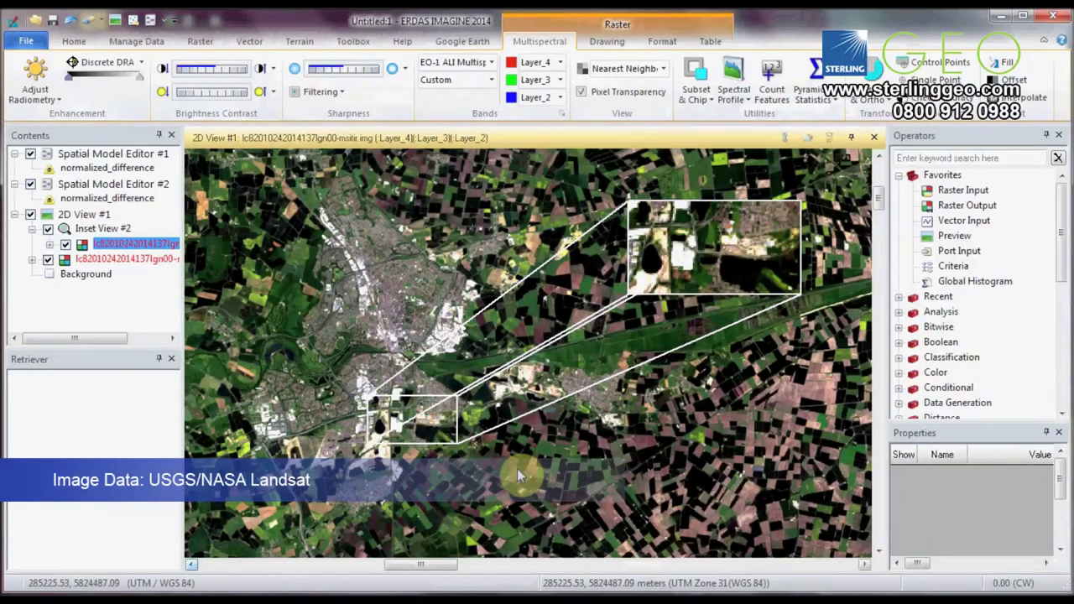
{"action": "left_click_drag", "start_coordinate": [373, 422], "coordinate": [454, 430]}
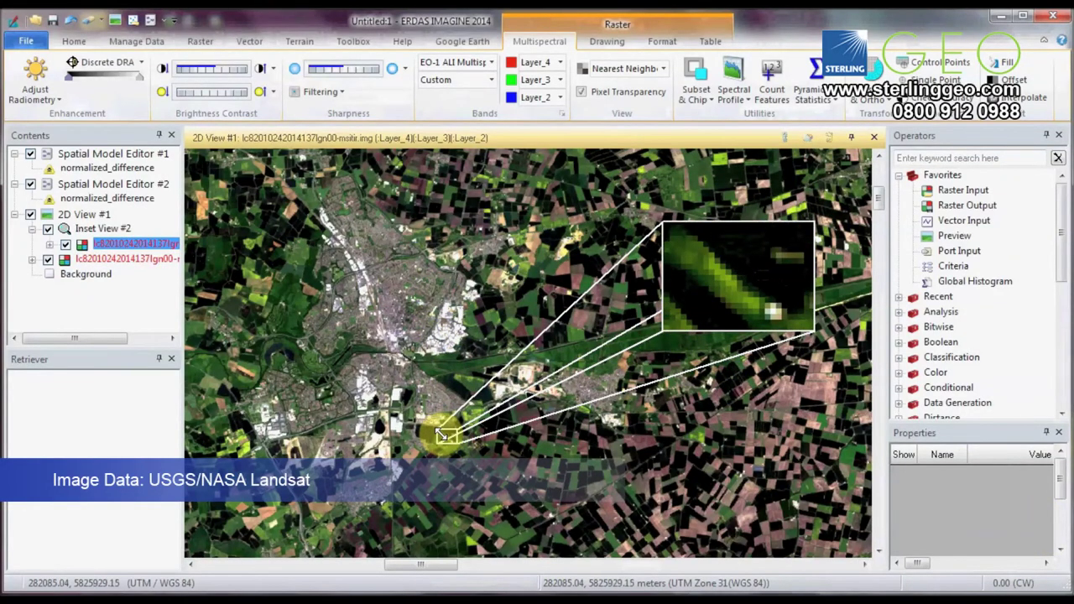
{"action": "left_click_drag", "start_coordinate": [443, 433], "coordinate": [270, 296]}
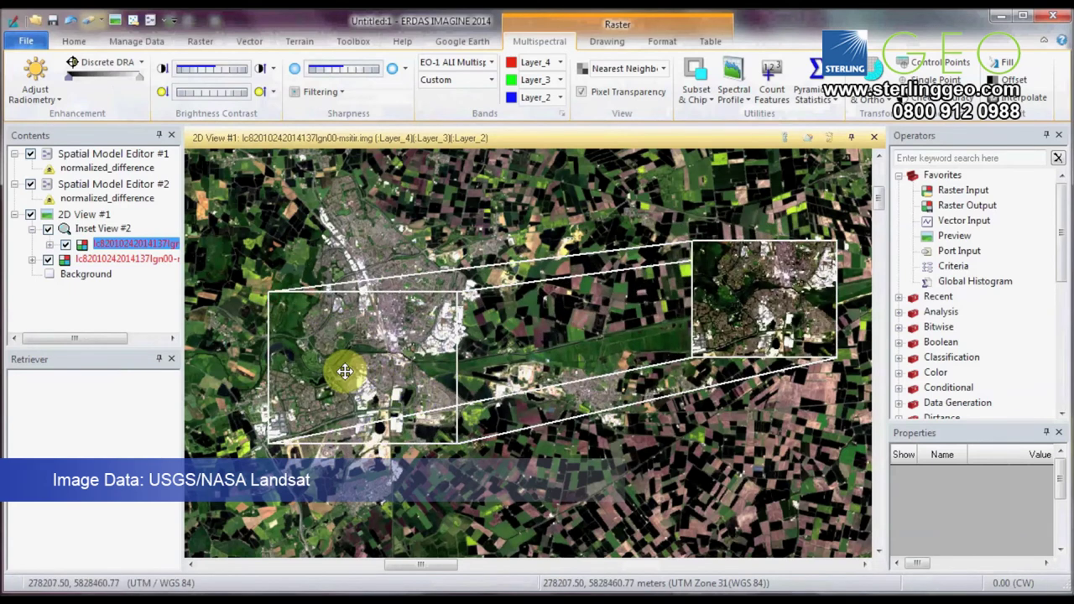
{"action": "left_click_drag", "start_coordinate": [347, 372], "coordinate": [427, 307]}
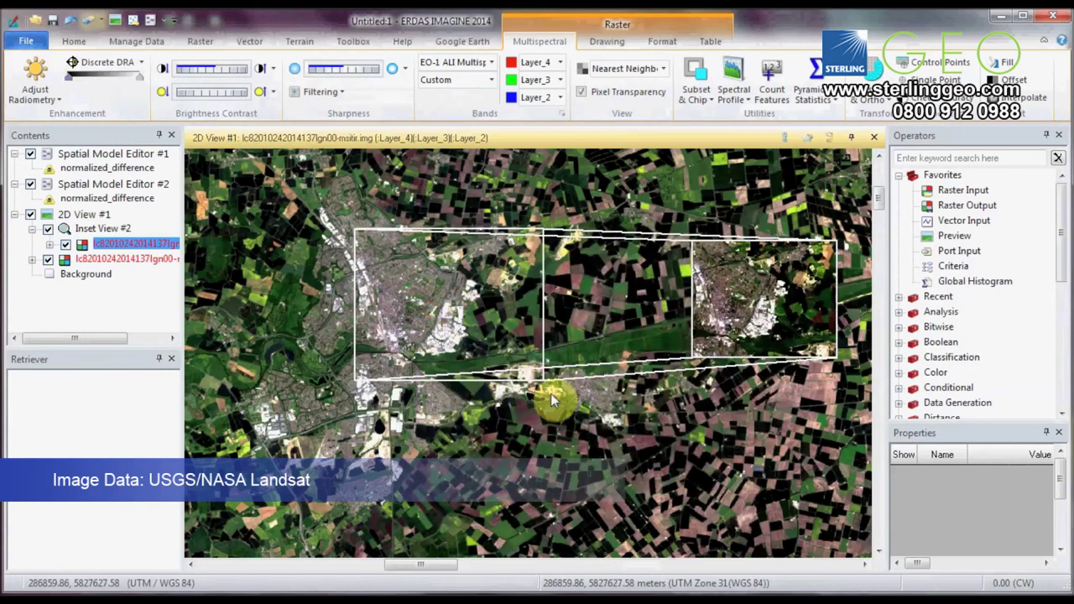
Shrink the magnifier's source box, enlarge the magnified window over the eastern farmland, and move the box to the city's south-eastern suburbs
{"action": "left_click_drag", "start_coordinate": [540, 382], "coordinate": [420, 285]}
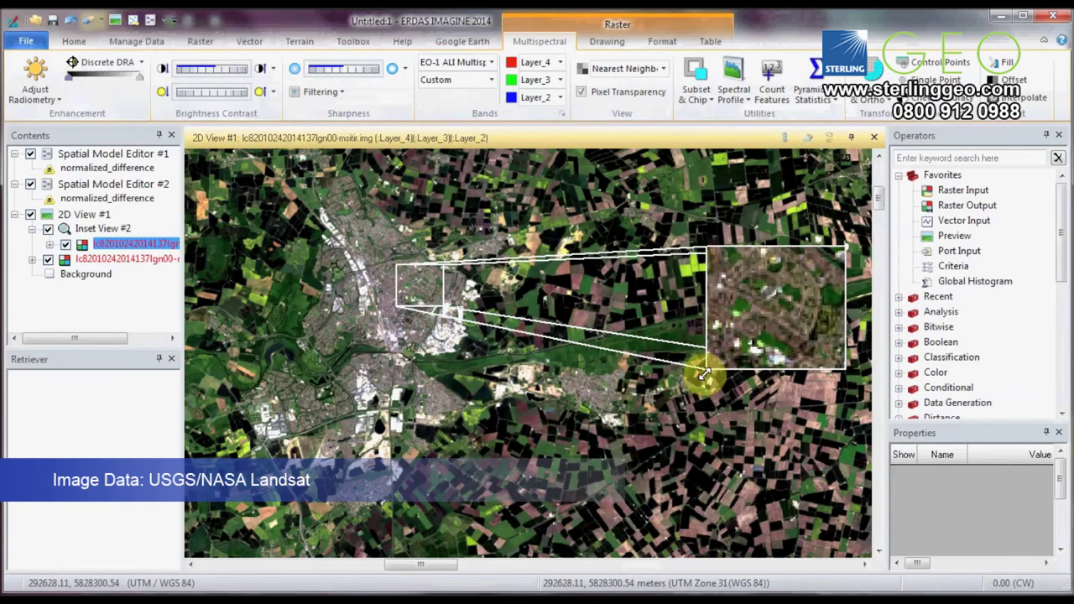
{"action": "left_click_drag", "start_coordinate": [705, 366], "coordinate": [514, 514]}
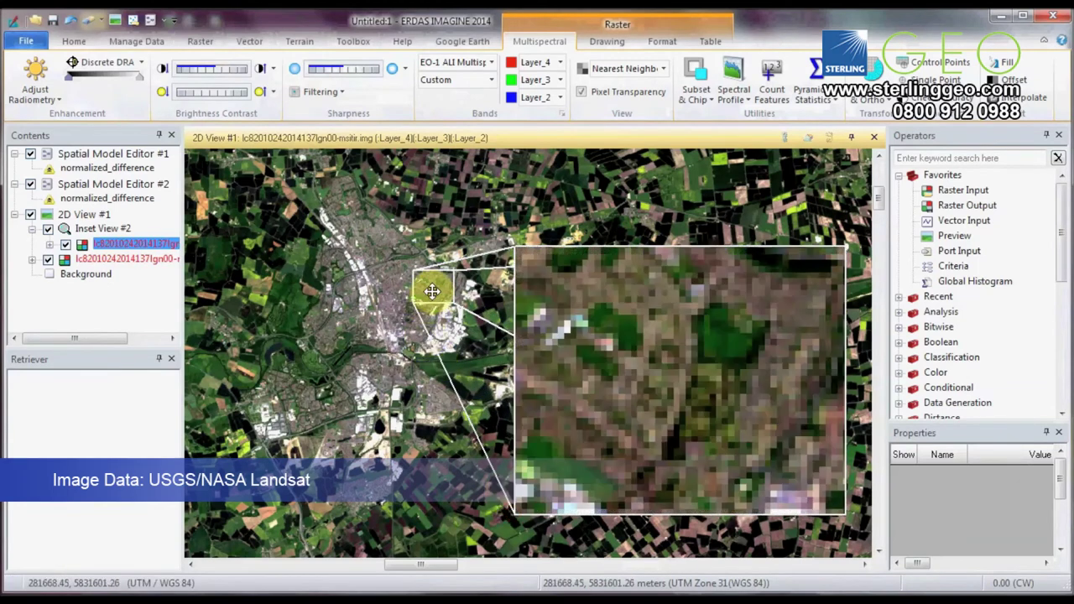
{"action": "left_click_drag", "start_coordinate": [433, 295], "coordinate": [417, 388]}
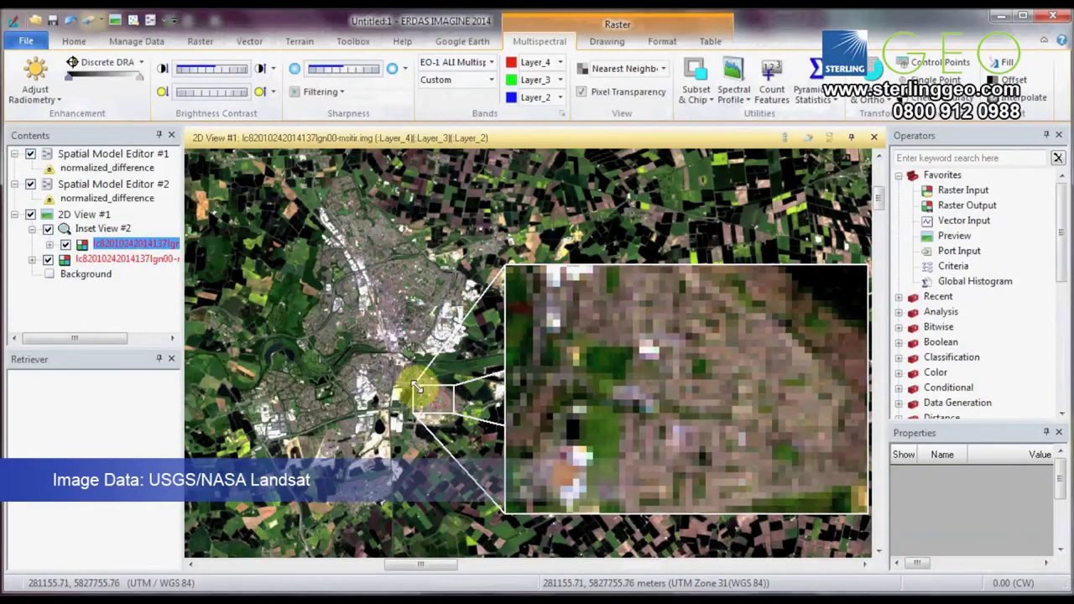